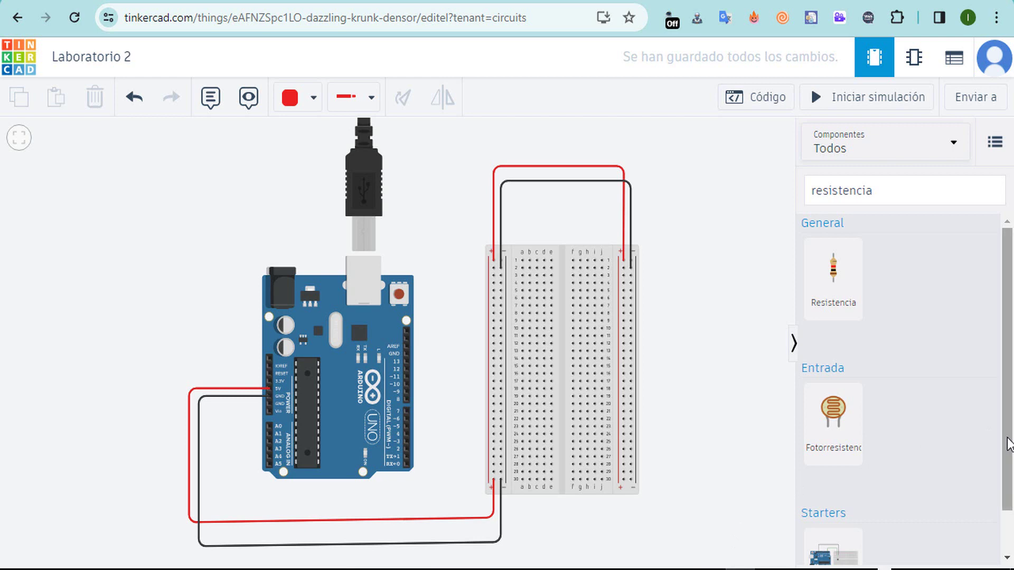
# Show all components in the library and add a red LED beside the breadboard
pyautogui.click(885, 142)
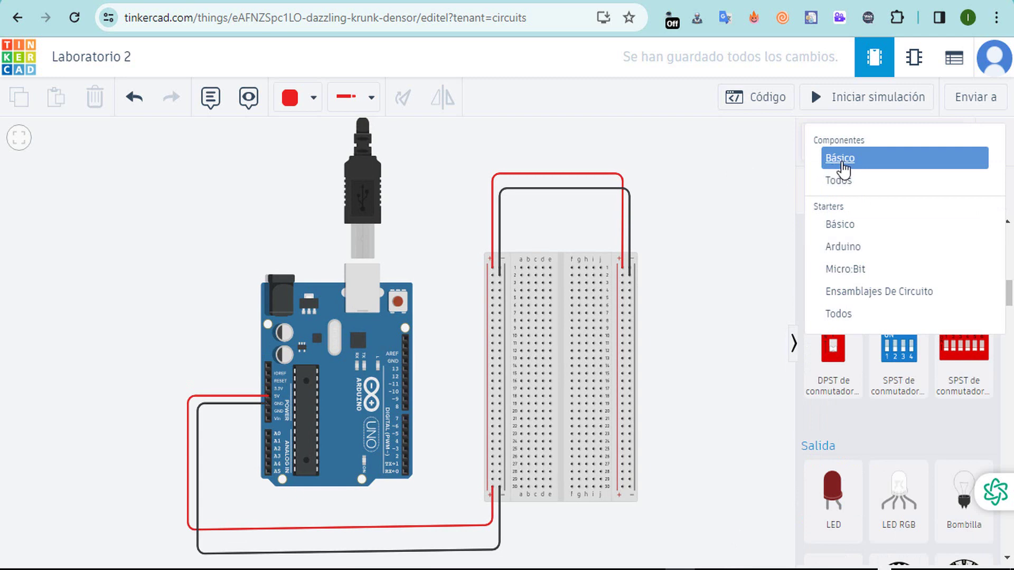
pyautogui.click(846, 185)
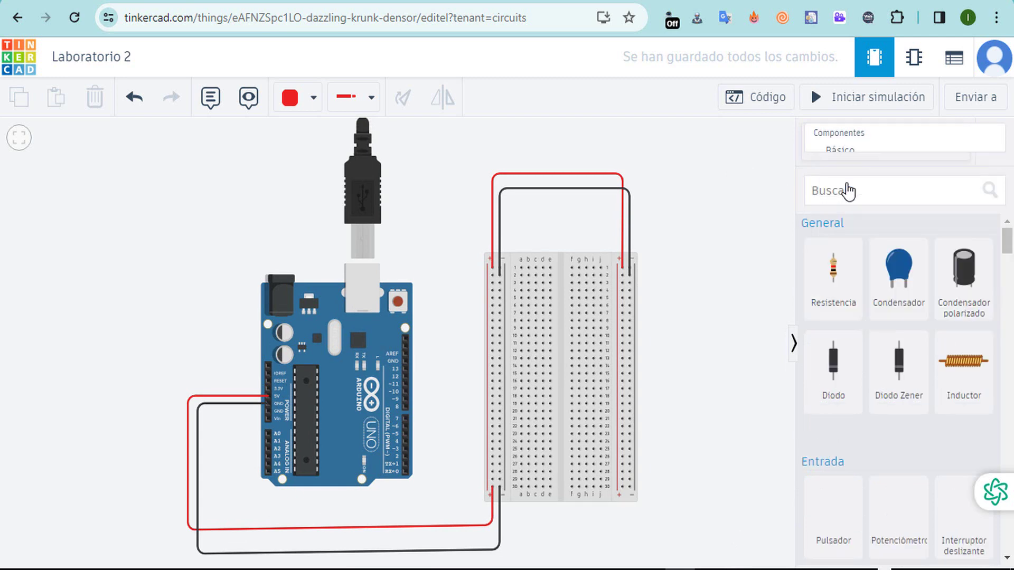
pyautogui.moveTo(833, 383); pyautogui.dragTo(686, 315)
pyautogui.moveTo(689, 281); pyautogui.dragTo(689, 281)
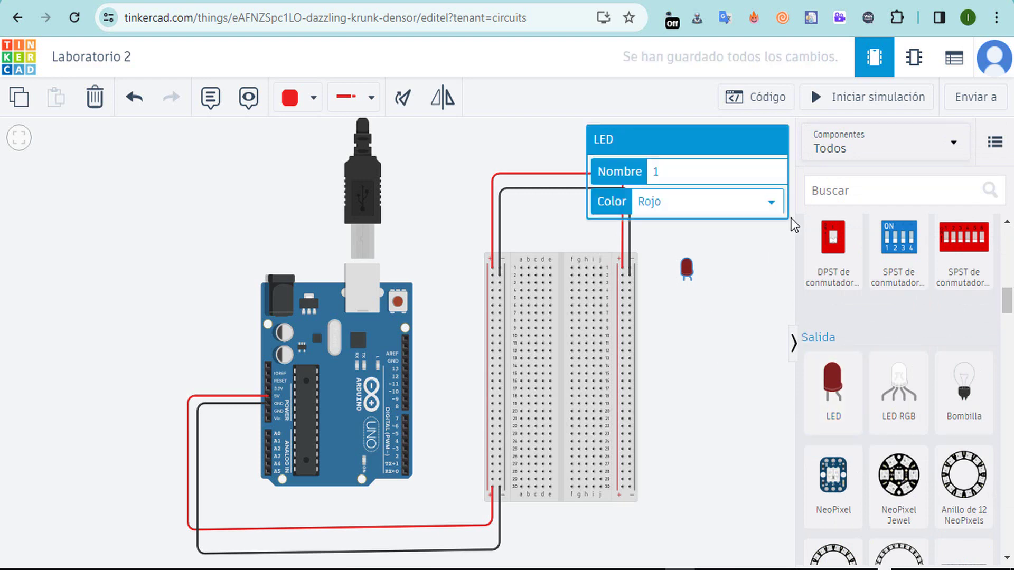
# Keep the LED's color as Rojo and place it near the breadboard's upper end, with its legs in columns c and d
pyautogui.click(775, 202)
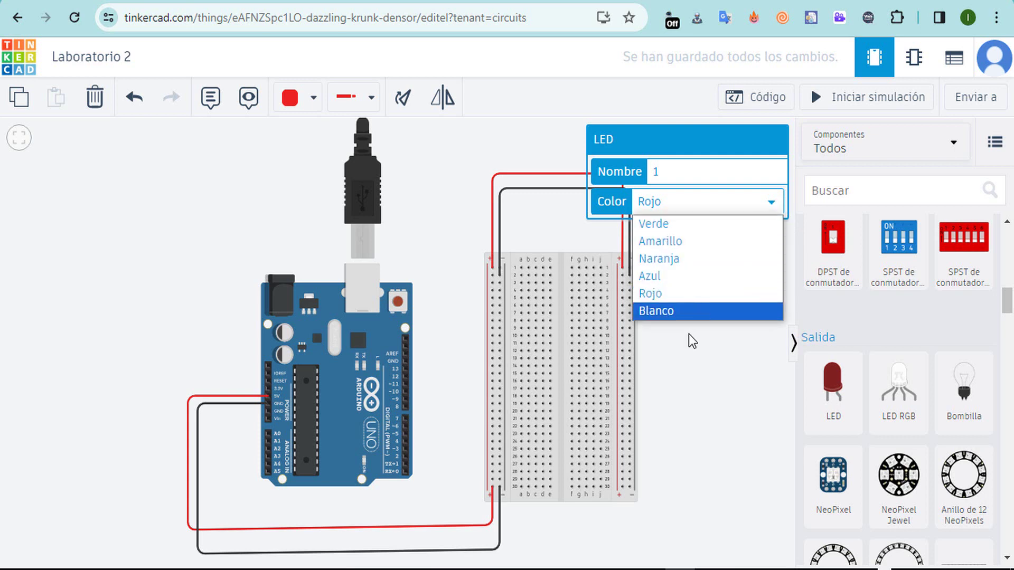
pyautogui.click(687, 297)
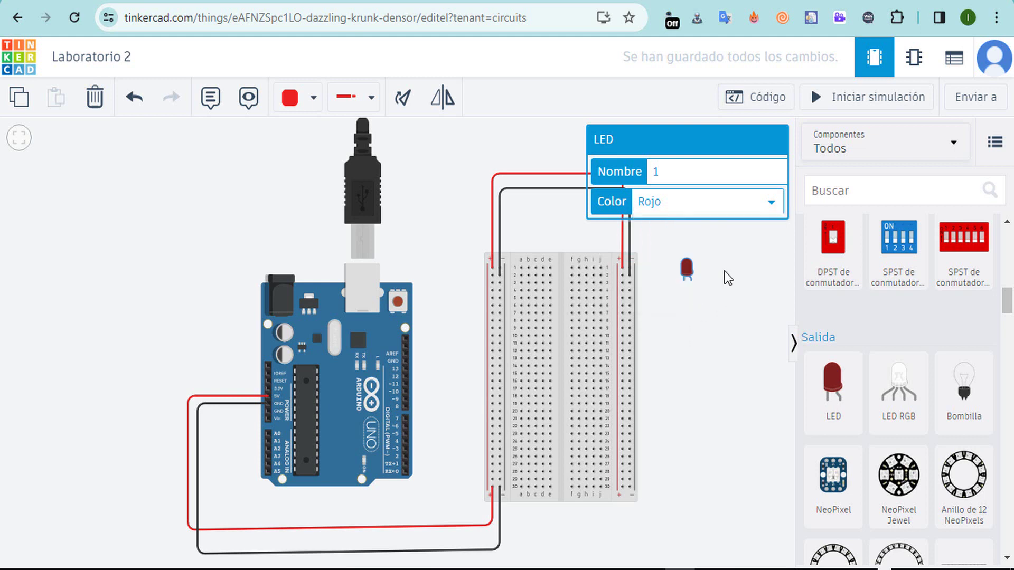
pyautogui.click(679, 301)
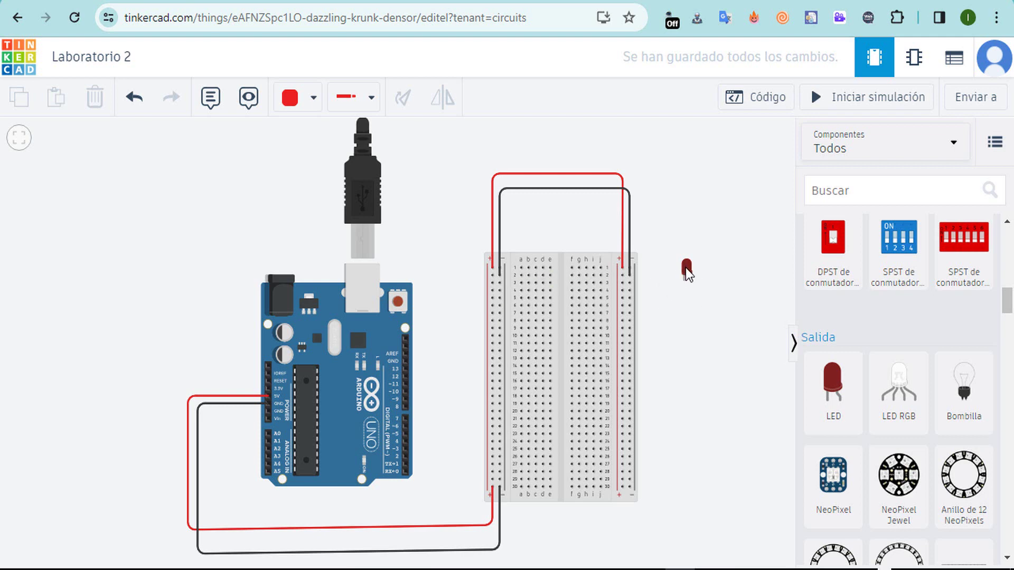
pyautogui.moveTo(686, 267); pyautogui.dragTo(551, 270)
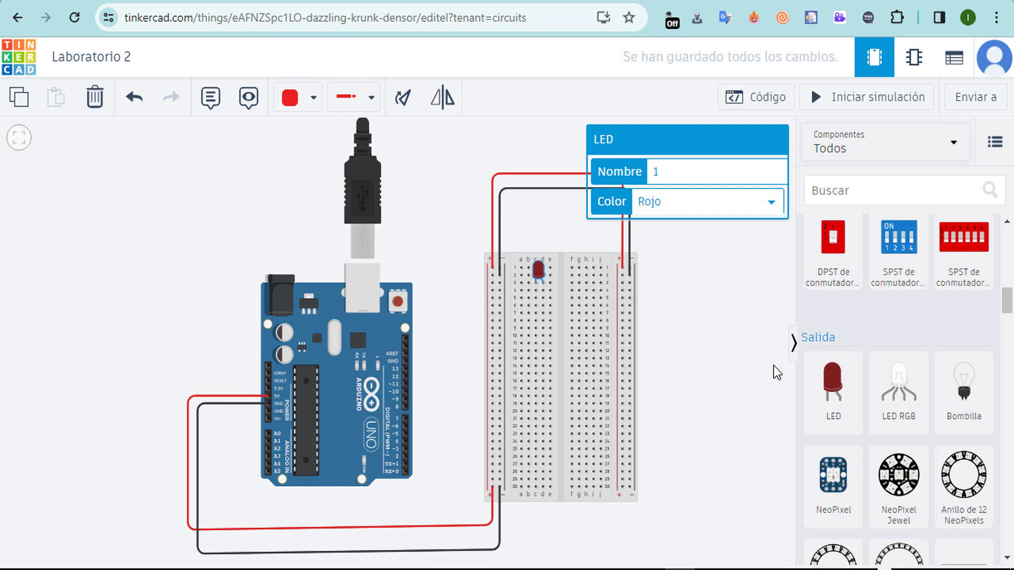
# Add a second red LED and rotate it 90 degrees so its legs sit in column e at rows 5 and 6
pyautogui.click(831, 381)
pyautogui.moveTo(830, 381); pyautogui.dragTo(565, 310)
pyautogui.click(407, 99)
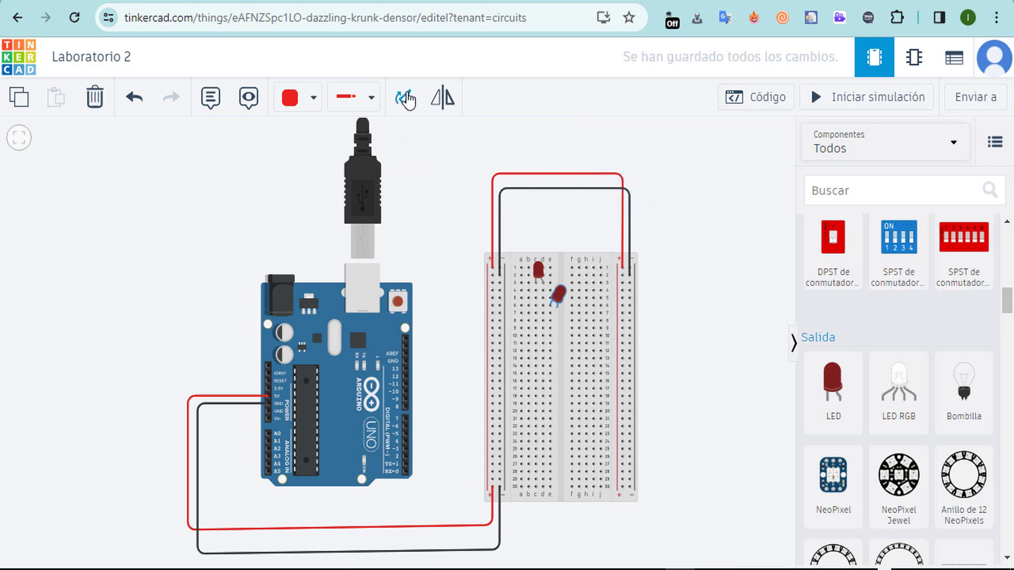
pyautogui.click(407, 98)
pyautogui.click(407, 98)
# Check the reference picture showing the LED's anode and cathode legs
pyautogui.click(285, 569)
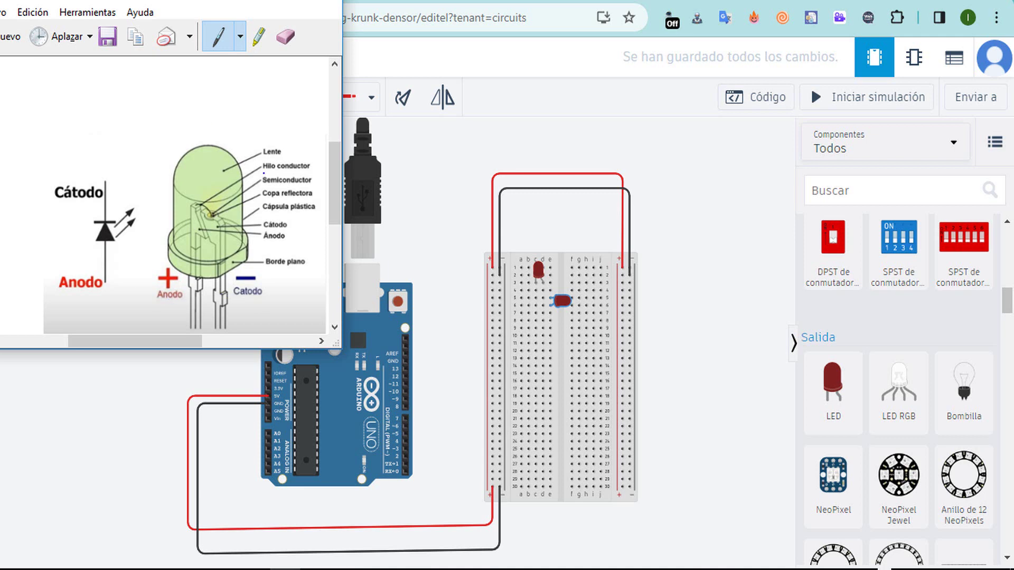
pyautogui.click(254, 2)
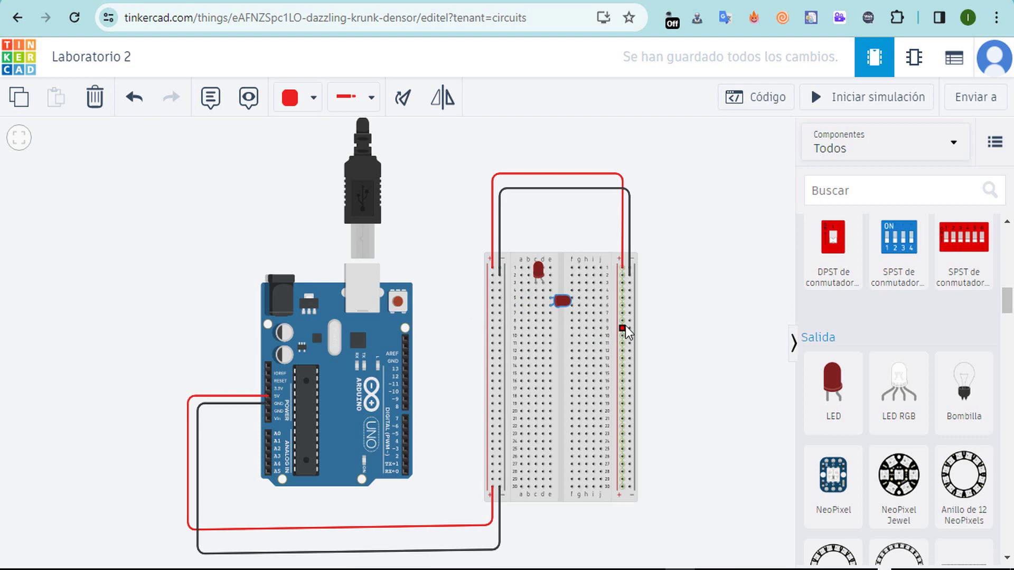
# Place a third red LED over the breadboard's central gap and connect its anode to hole f13 with a gray (Gris) wire
pyautogui.hotkey('ctrl', 'd')
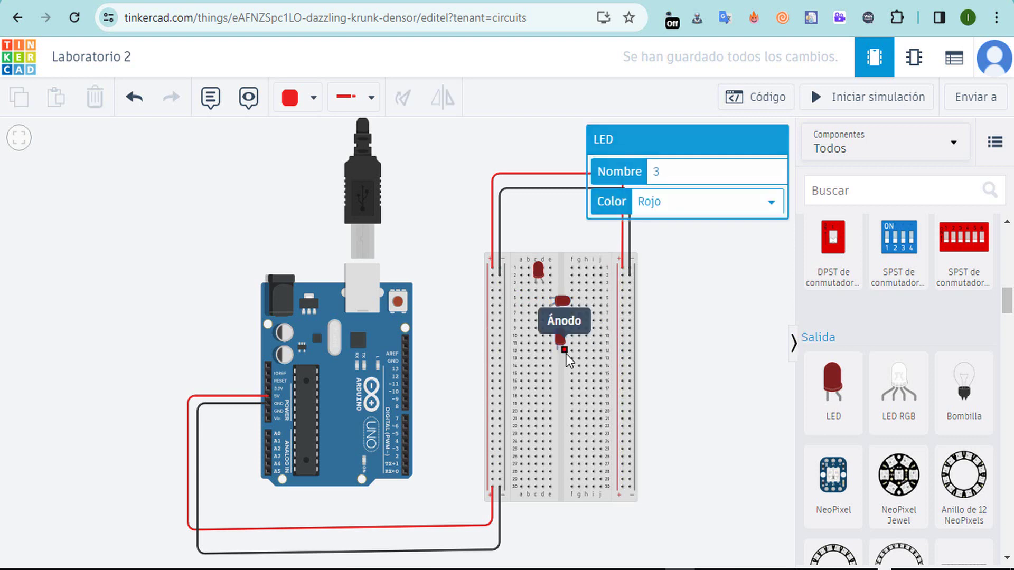
pyautogui.click(565, 351)
pyautogui.click(572, 358)
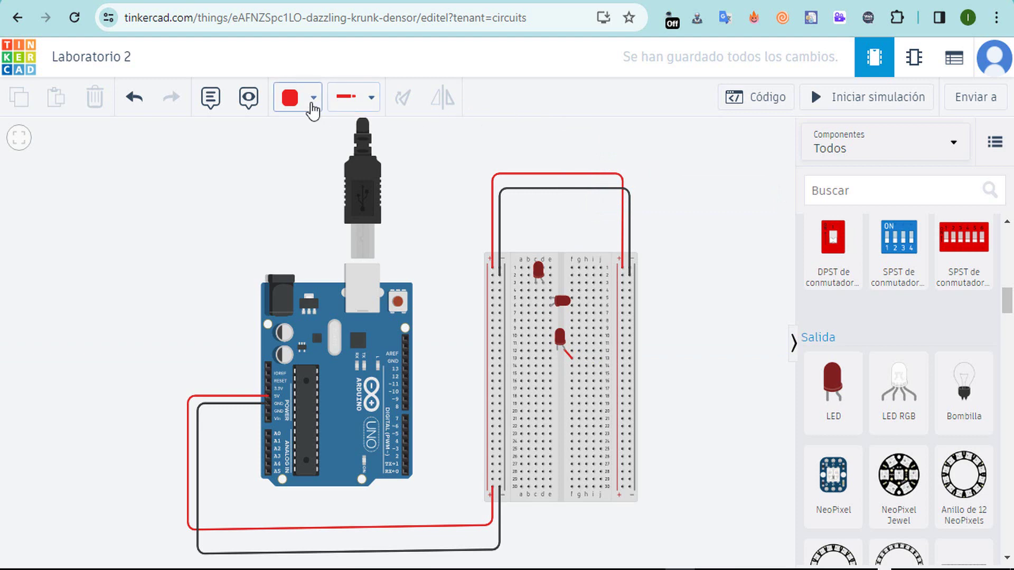
pyautogui.click(312, 105)
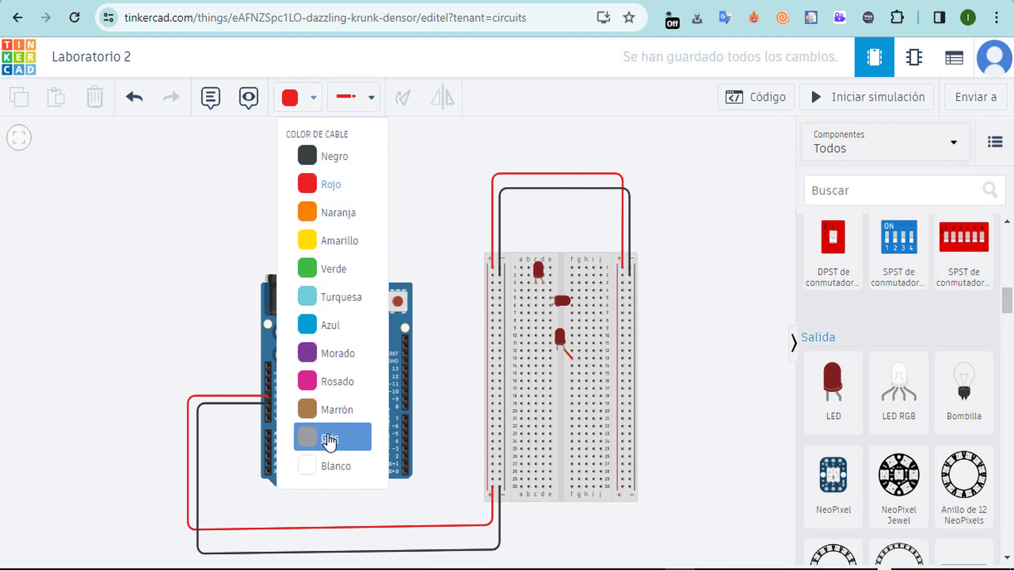
pyautogui.click(330, 438)
pyautogui.click(570, 356)
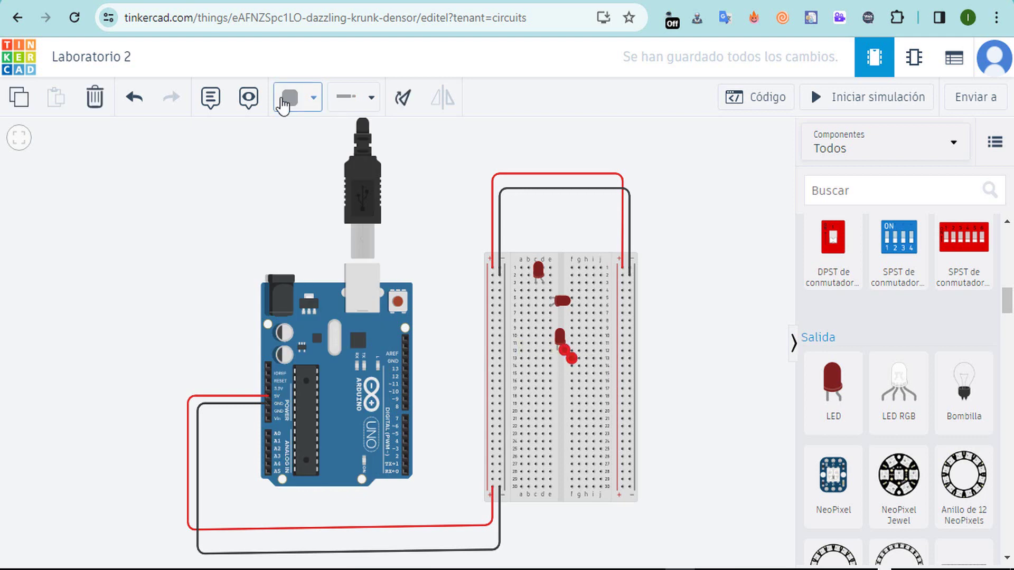
pyautogui.click(289, 98)
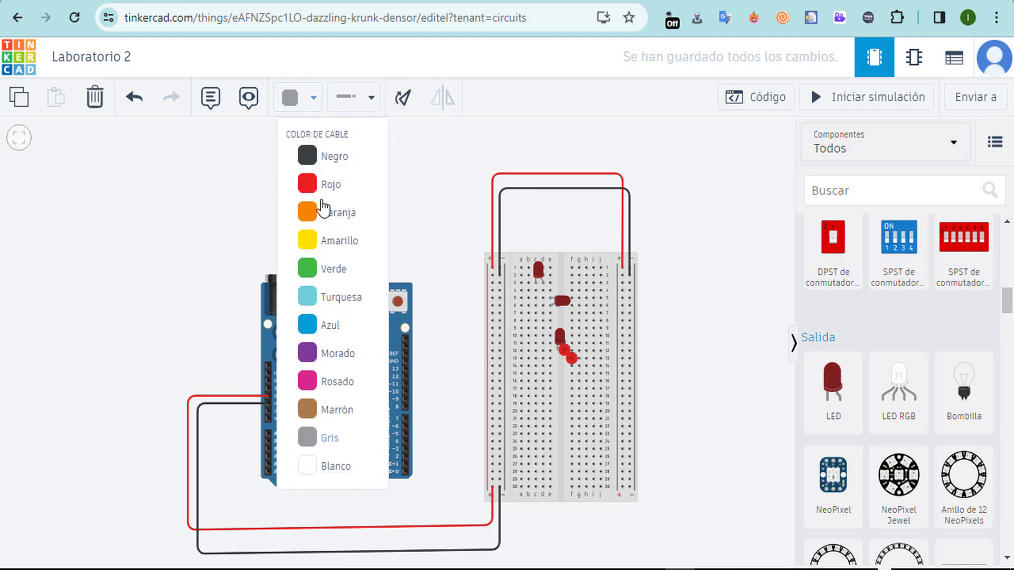
pyautogui.click(318, 446)
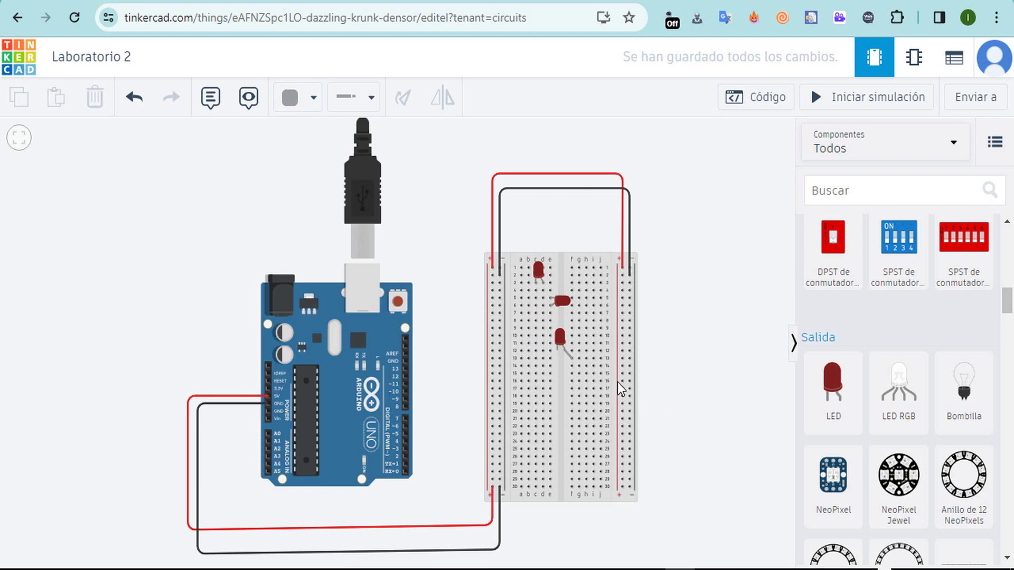
# Connect the third LED's cathode to hole e13 with a gray wire
pyautogui.click(556, 350)
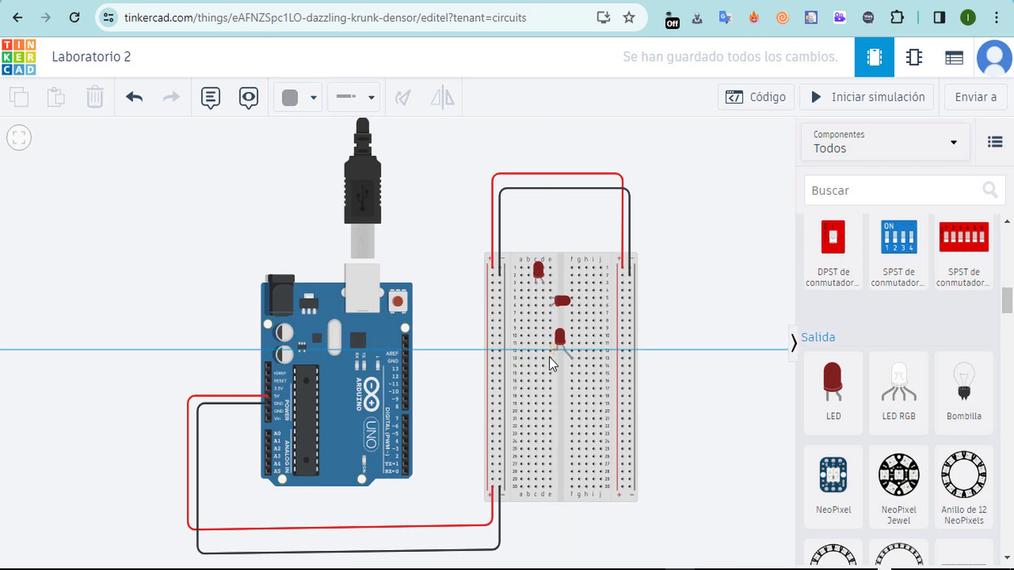
pyautogui.click(549, 358)
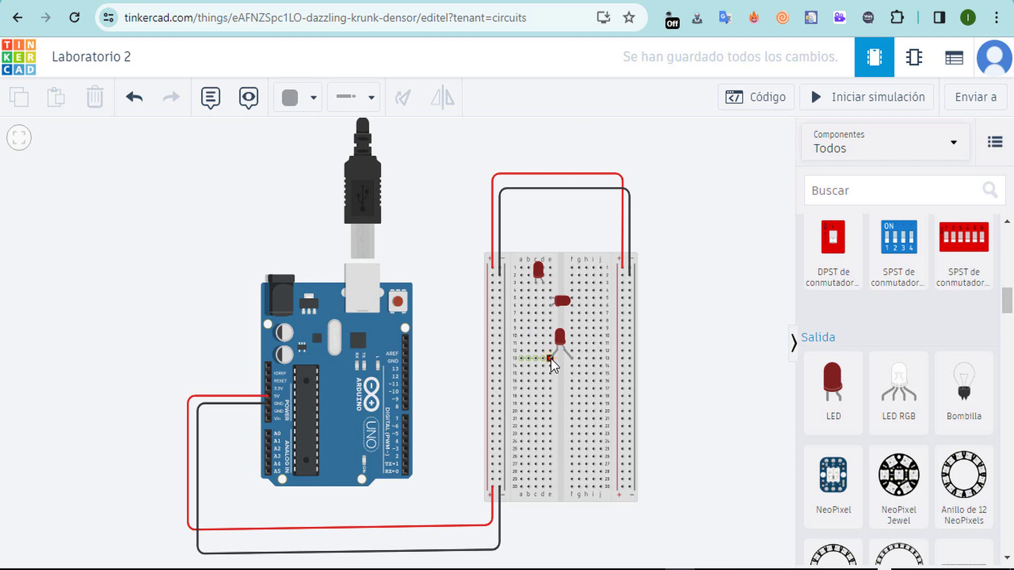
pyautogui.click(705, 362)
# Wire hole b5 to the negative rail beside column a and color the wire black (Negro)
pyautogui.scroll(5, 502, 448)
pyautogui.click(529, 299)
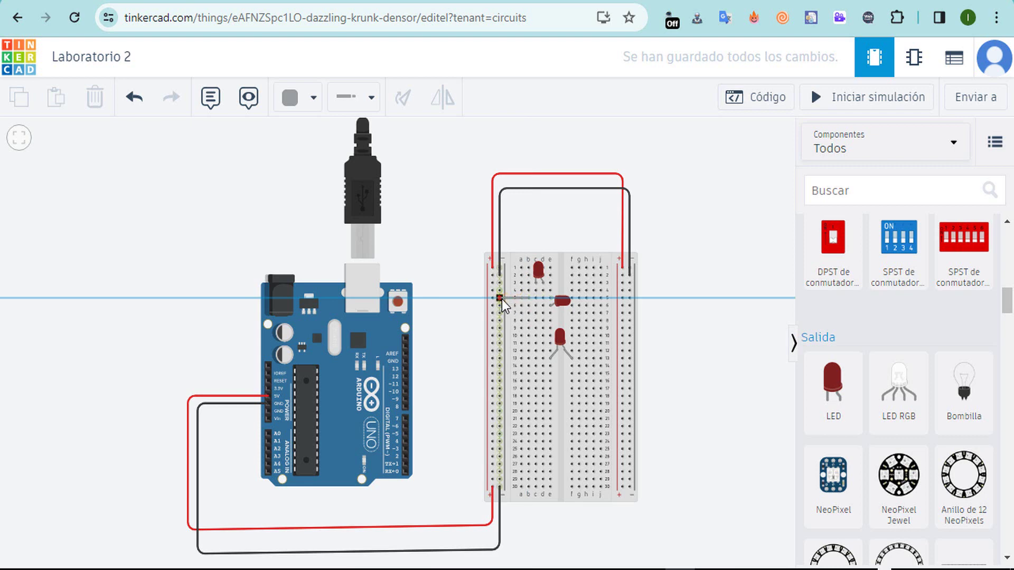
pyautogui.click(500, 299)
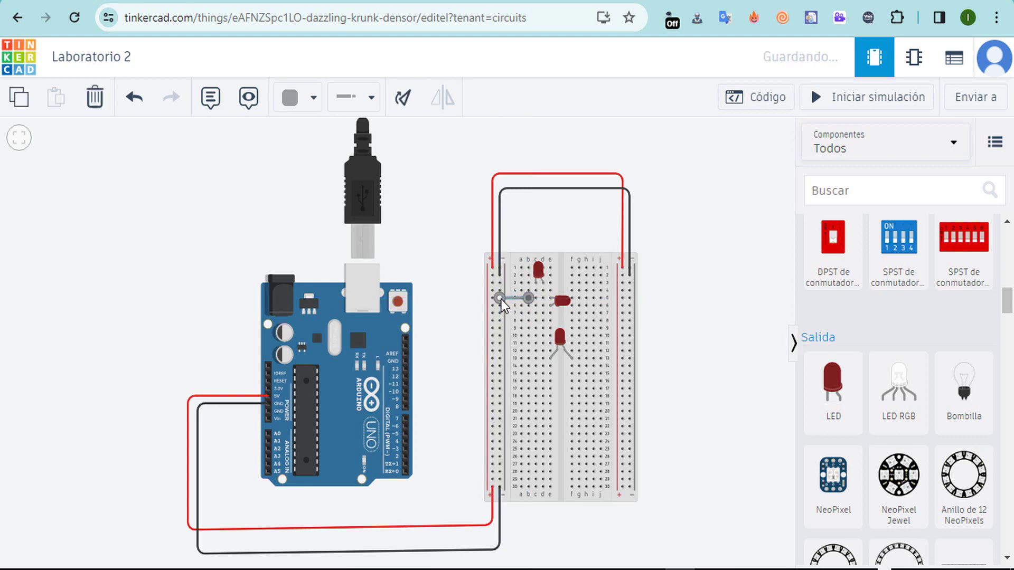
pyautogui.click(309, 100)
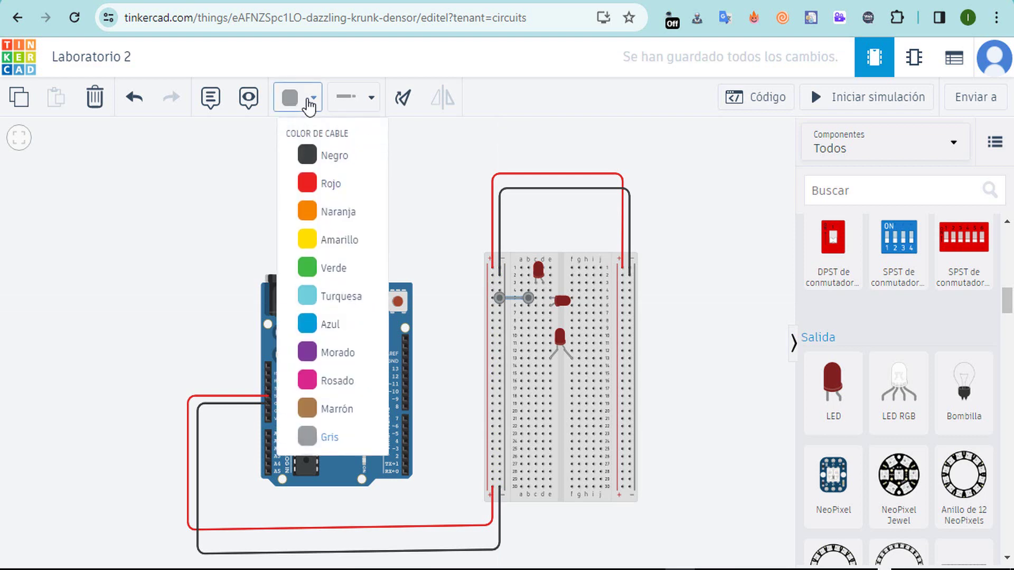
pyautogui.click(327, 155)
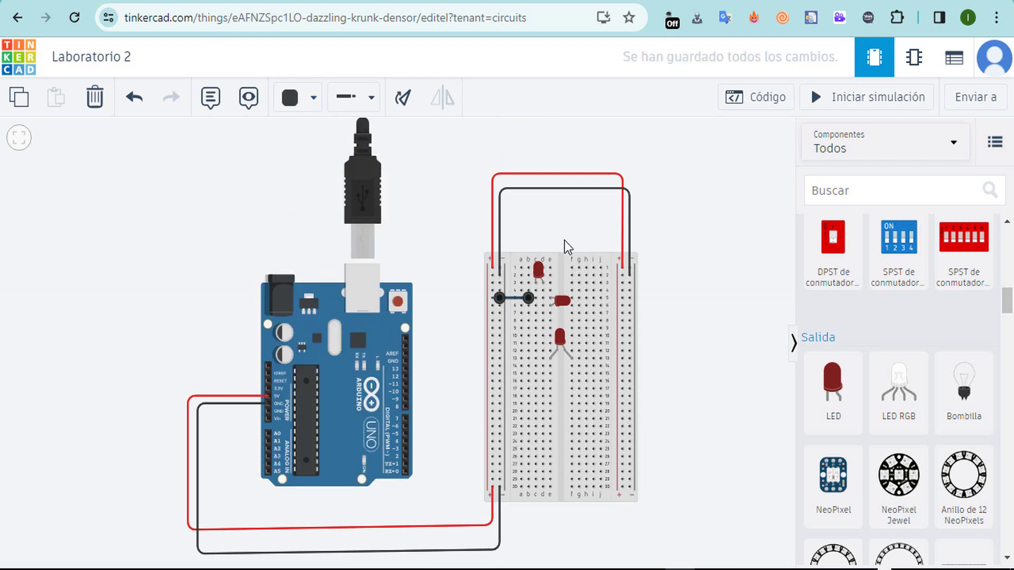
# Wire hole c6 to the positive rail beside column a and color the wire red (Rojo)
pyautogui.click(536, 306)
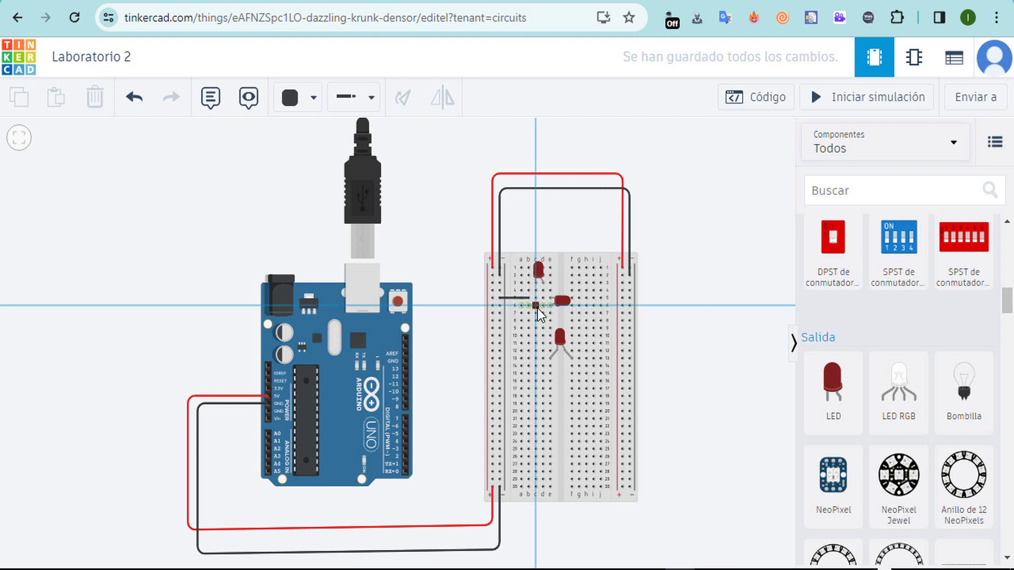
pyautogui.click(492, 307)
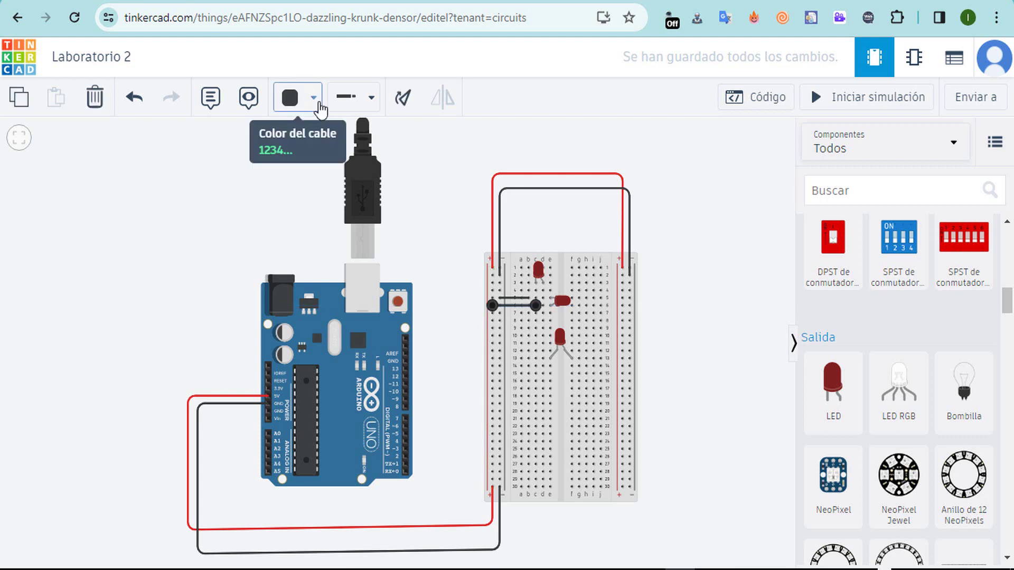
pyautogui.click(316, 100)
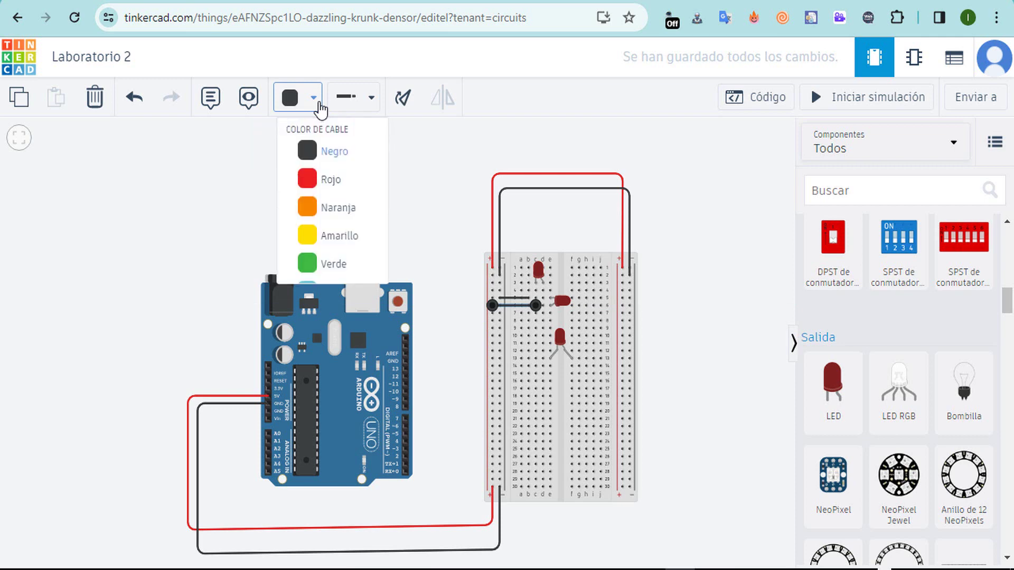
pyautogui.click(319, 193)
pyautogui.click(705, 372)
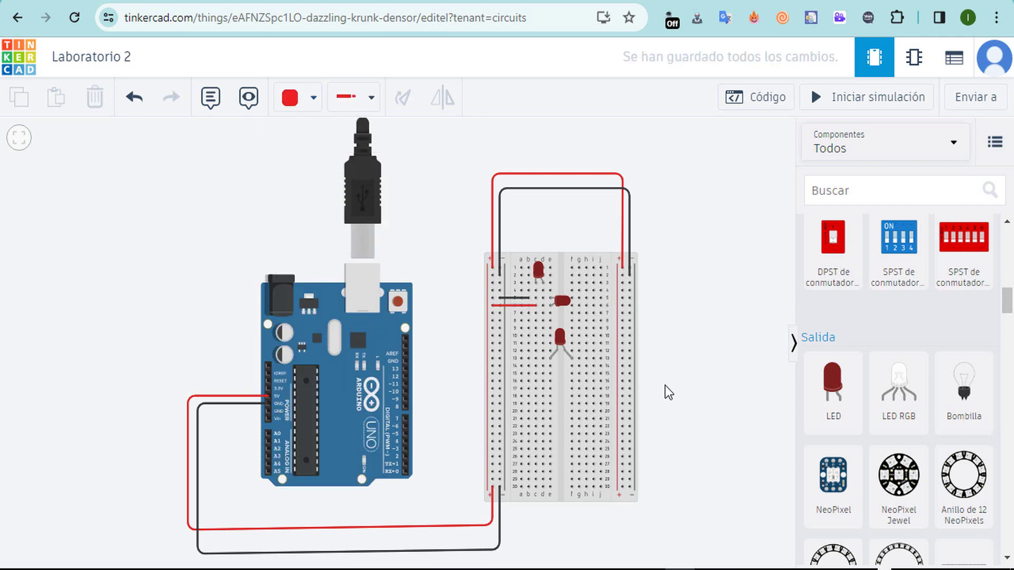
# Wire hole c13 to the negative rail beside column a and color the wire black (Negro)
pyautogui.click(538, 358)
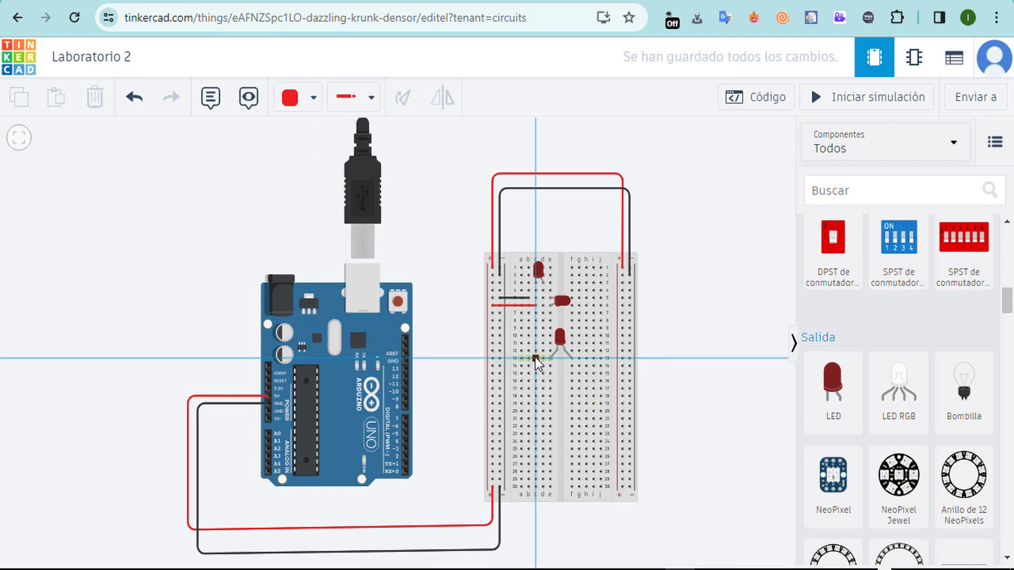
pyautogui.click(500, 358)
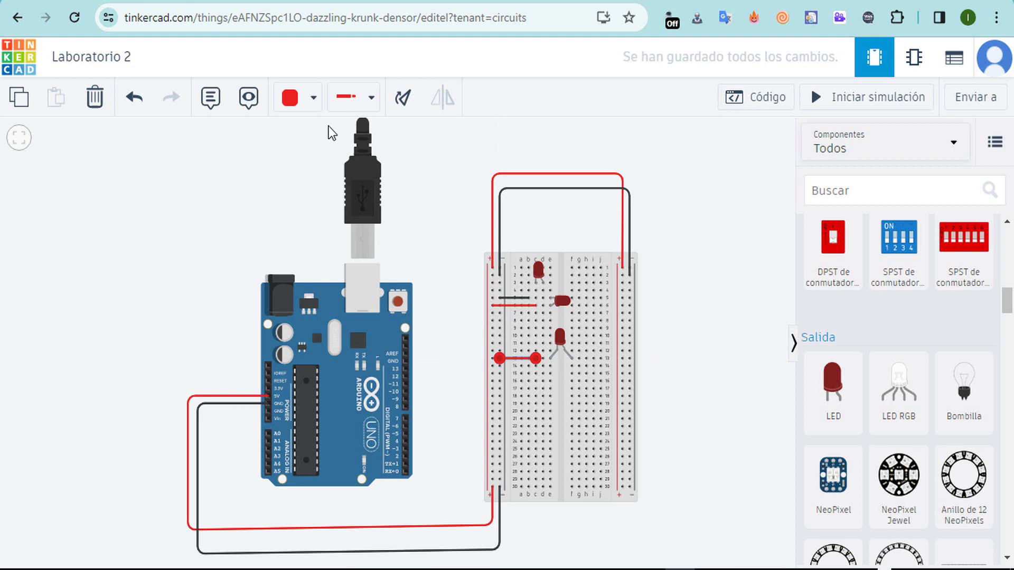
pyautogui.click(313, 98)
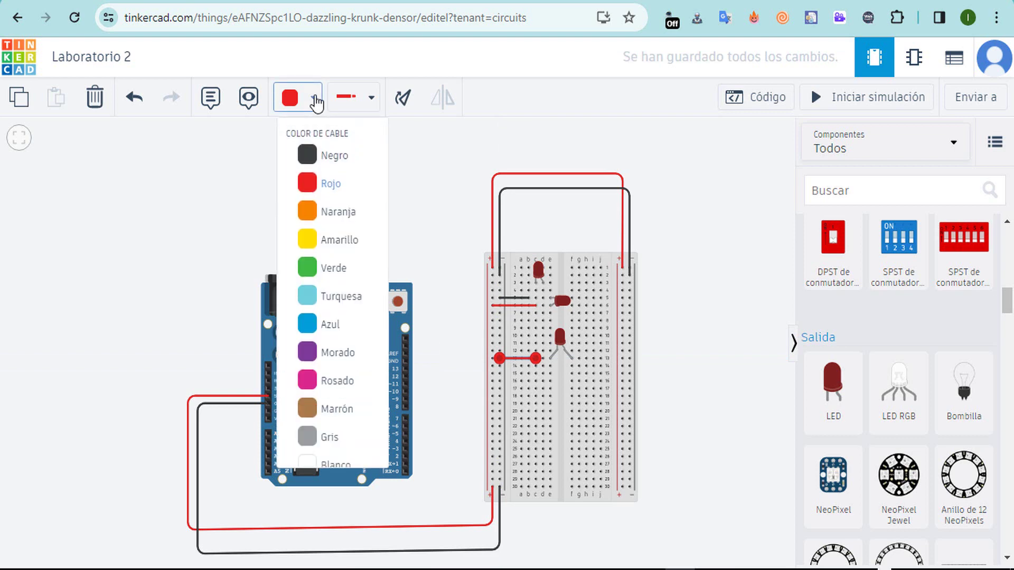
pyautogui.click(319, 167)
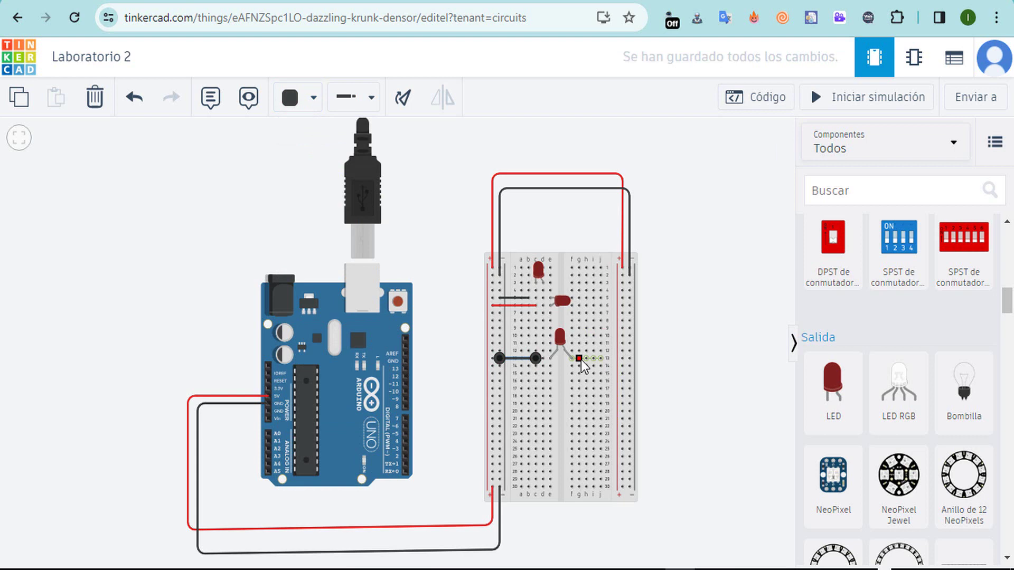
# Wire hole g13 to the positive rail beside column j and color the wire red (Rojo)
pyautogui.click(580, 359)
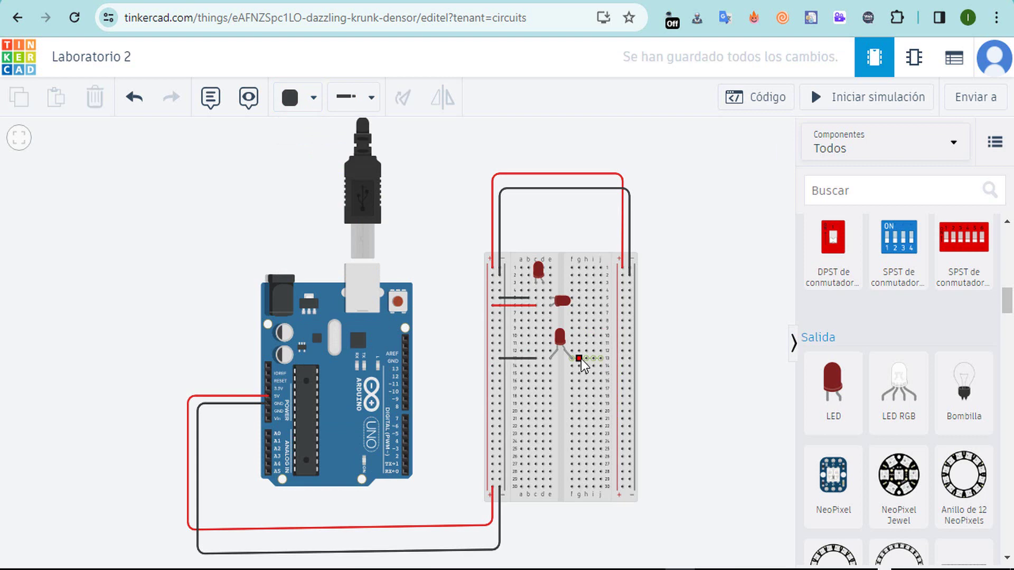
pyautogui.click(620, 357)
pyautogui.click(313, 98)
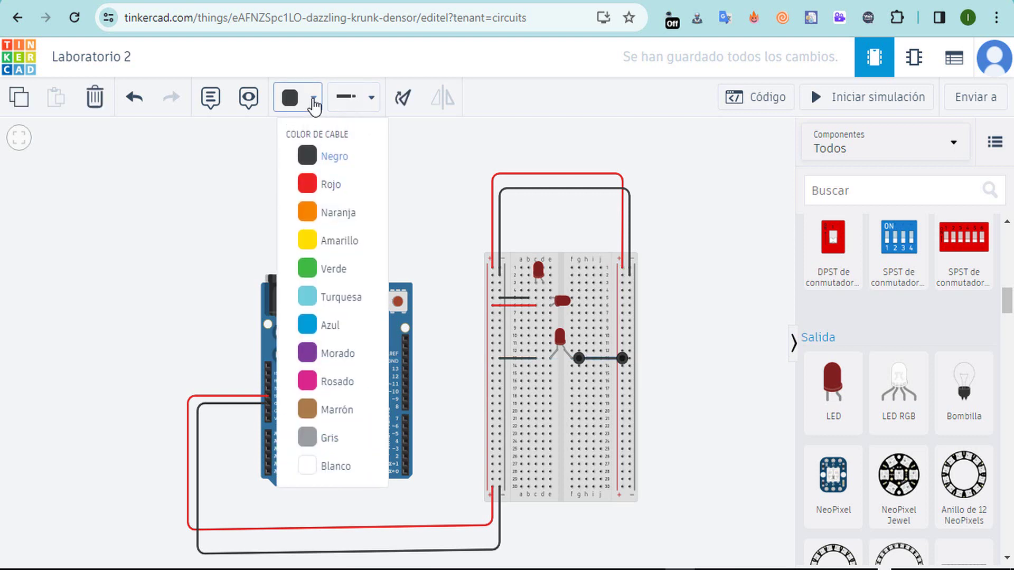
pyautogui.click(325, 186)
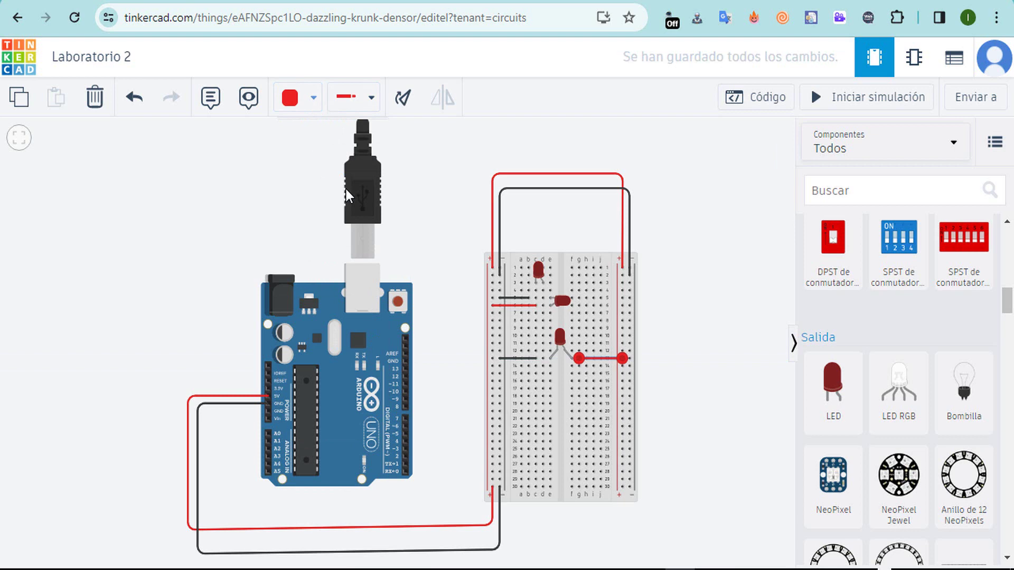
pyautogui.click(726, 374)
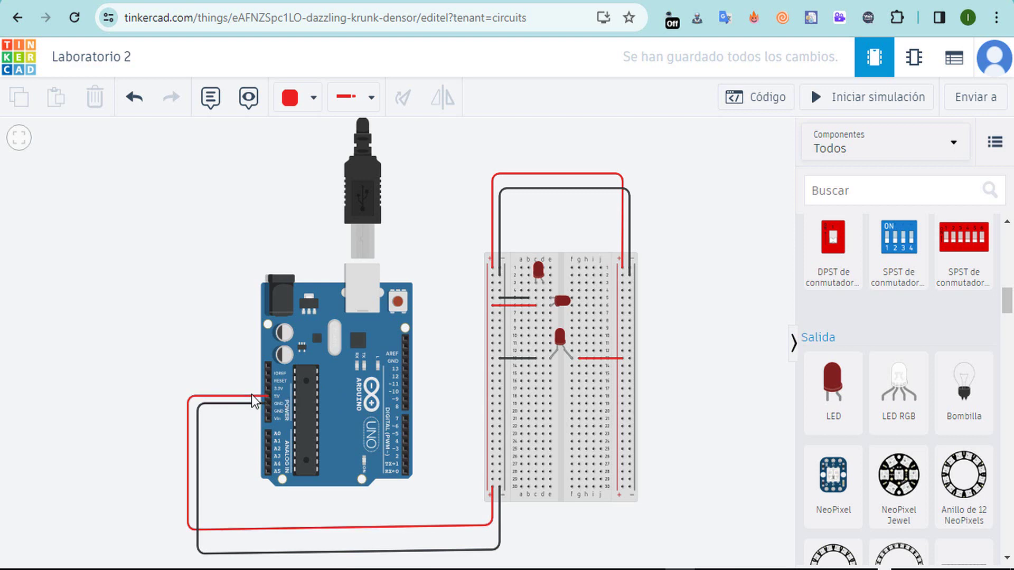
pyautogui.scroll(2, 671, 375)
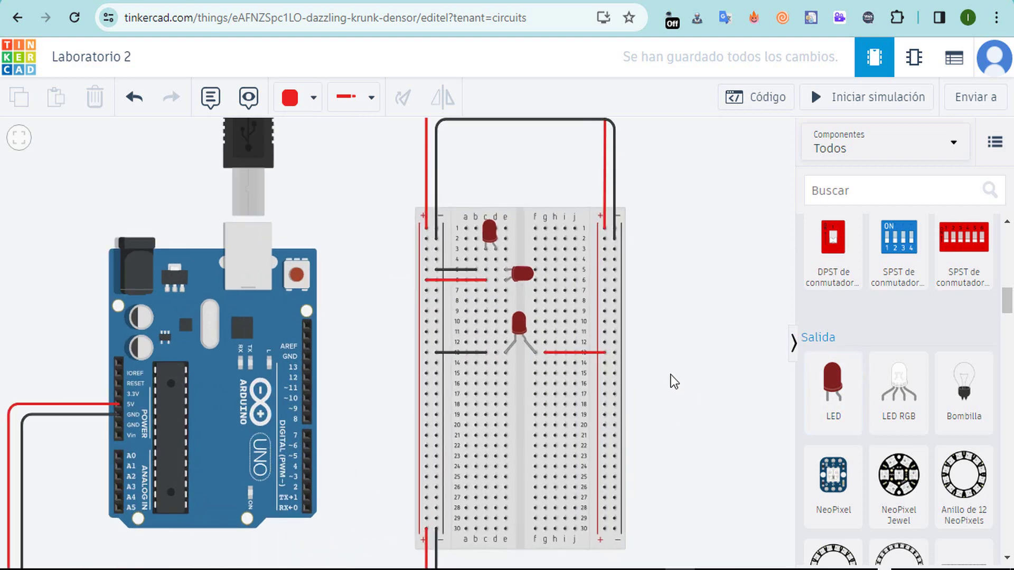
# Run the circuit simulation, check the current warnings on the two wired LEDs, and stop the simulation
pyautogui.scroll(1, 671, 375)
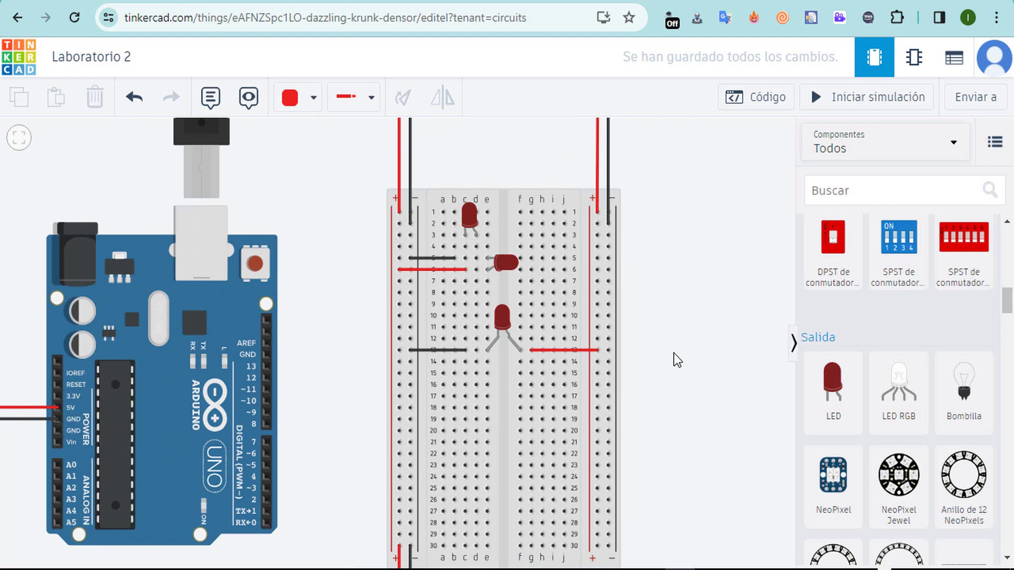
pyautogui.scroll(-1, 673, 353)
pyautogui.scroll(-1, 674, 354)
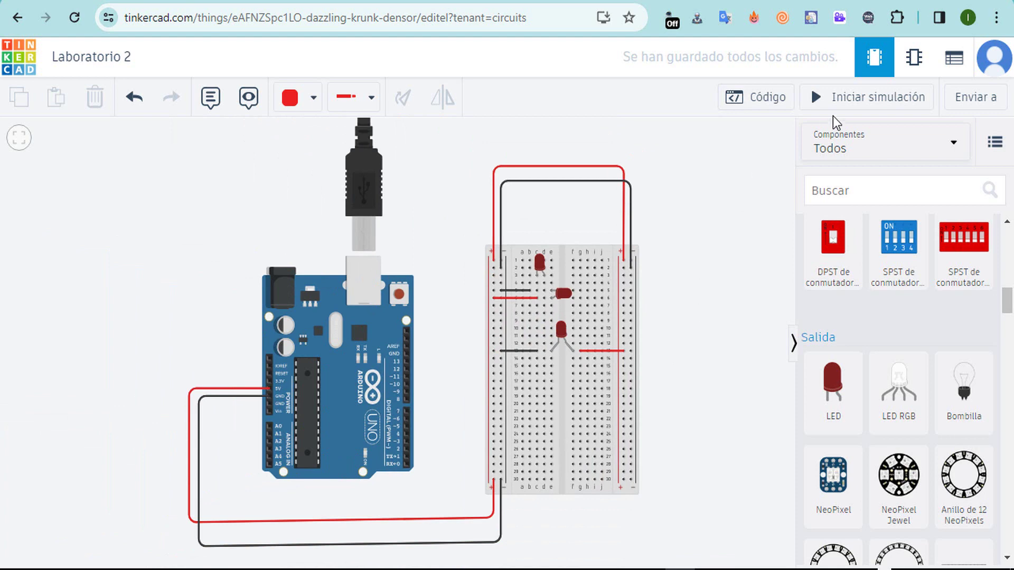
pyautogui.click(852, 102)
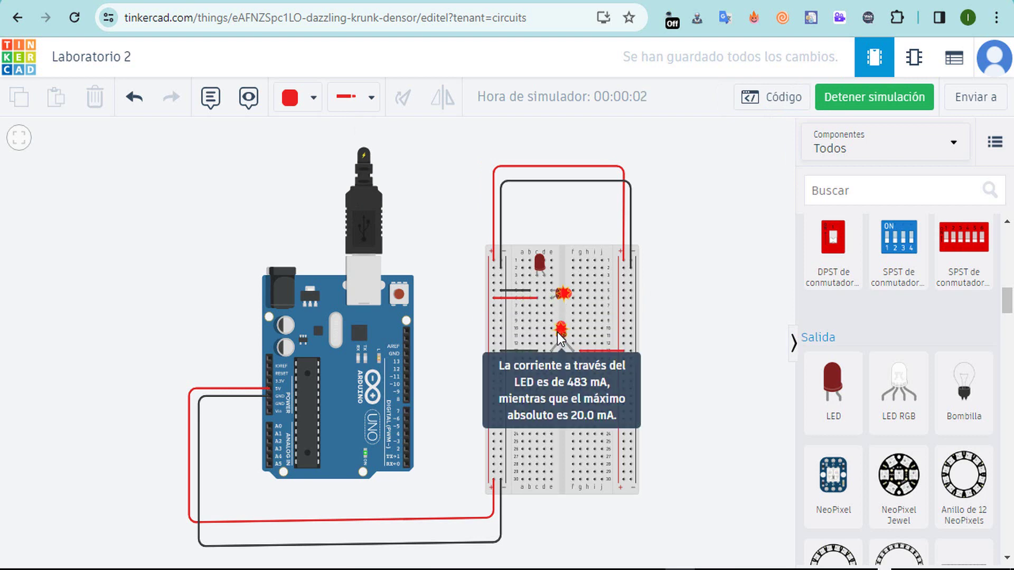
pyautogui.moveTo(569, 296)
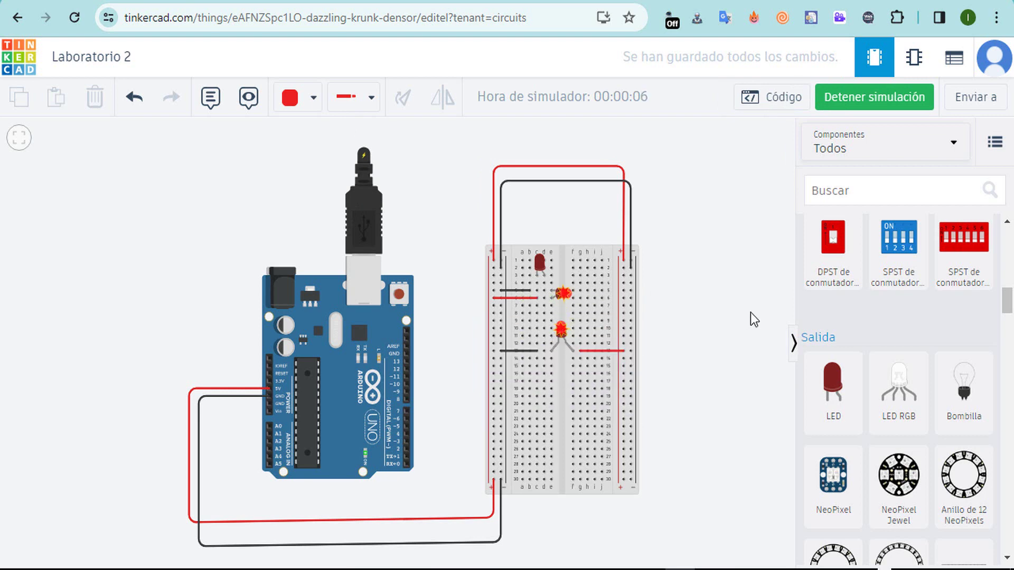
pyautogui.click(855, 97)
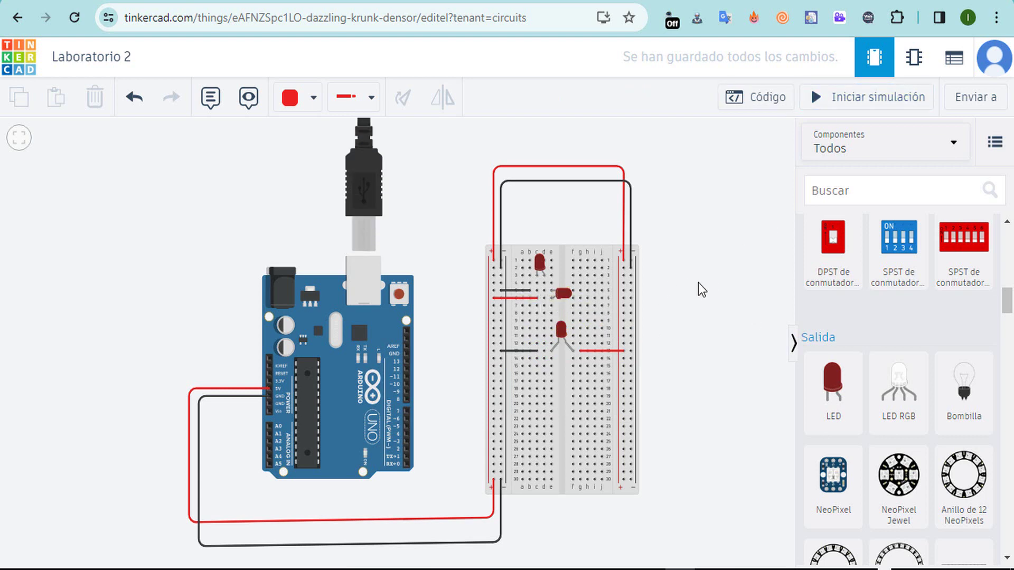
# Find the component "resistencia", add one beside the breadboard and set its resistance to 330 Ω
pyautogui.click(856, 190)
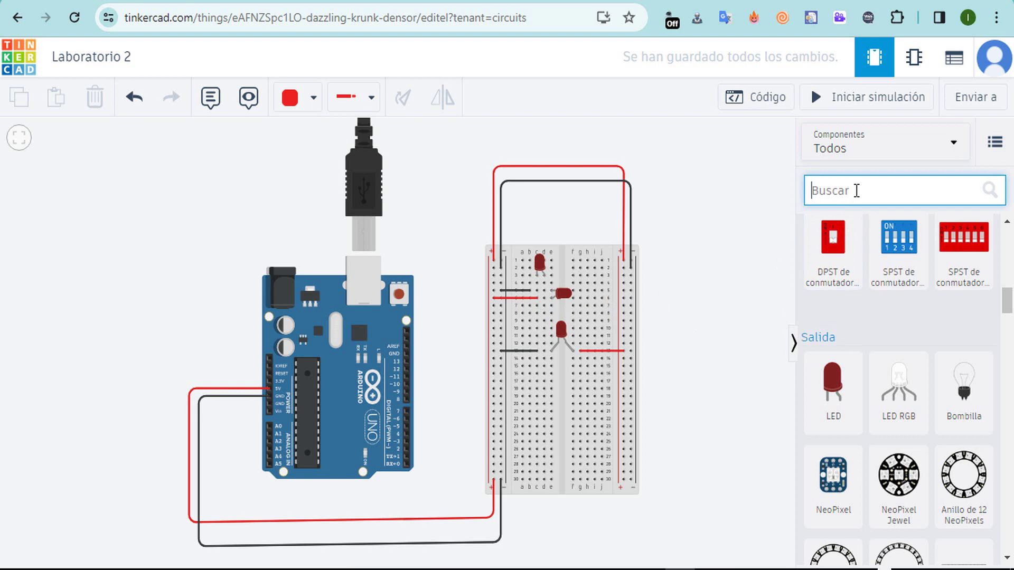
pyautogui.write('resisten')
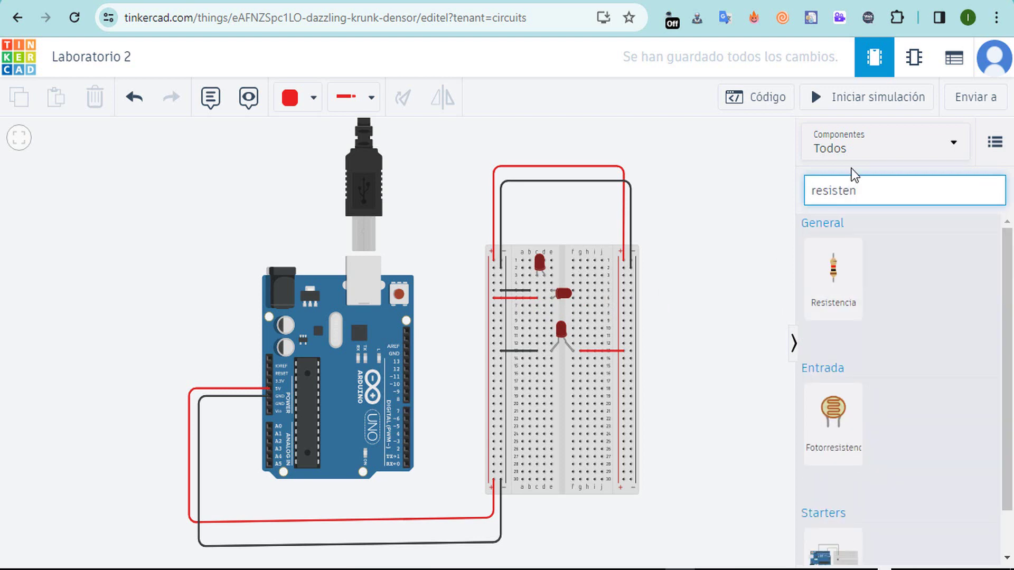
pyautogui.write('cia')
pyautogui.moveTo(837, 276); pyautogui.dragTo(702, 284)
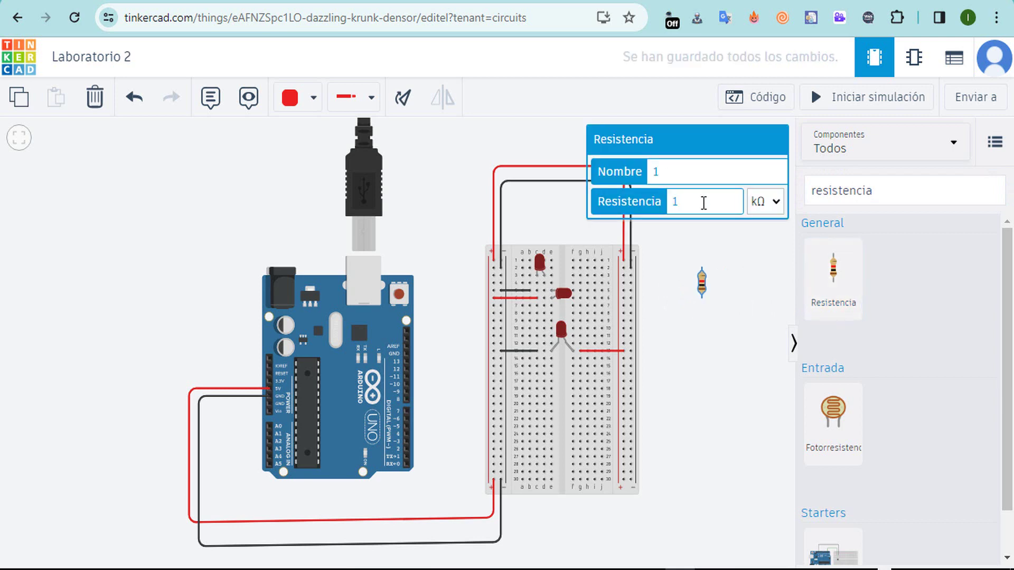
pyautogui.doubleClick(690, 201)
pyautogui.write('330')
pyautogui.click(775, 208)
pyautogui.click(772, 299)
pyautogui.click(769, 305)
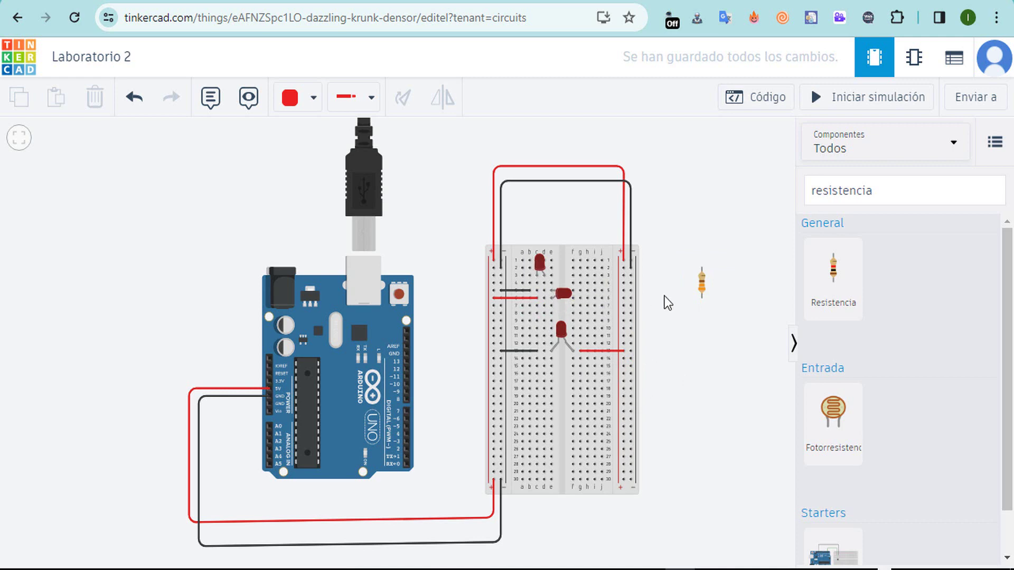
# Replace the red wire in row 6 with the 330 Ω resistor, placed in column c from row 6 to row 10
pyautogui.moveTo(522, 302); pyautogui.dragTo(499, 298)
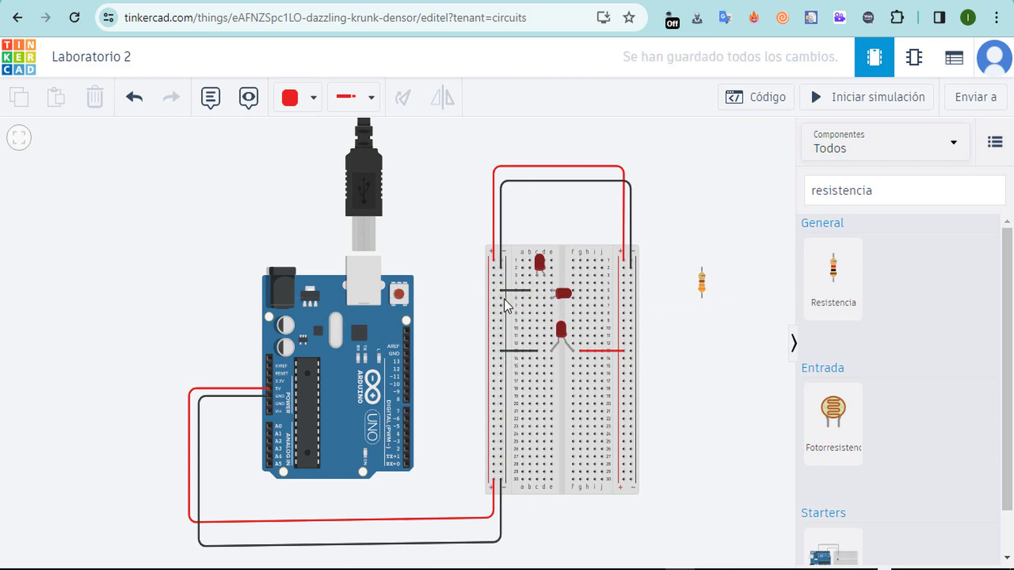
pyautogui.click(701, 283)
pyautogui.moveTo(701, 284); pyautogui.dragTo(541, 312)
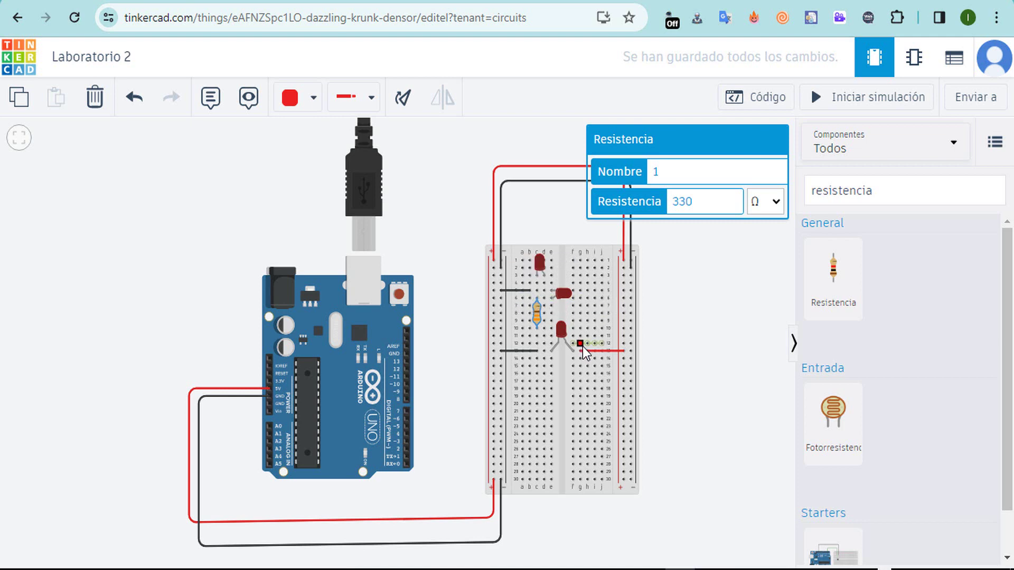
# Wire hole b10 to the positive rail beside column a with a red wire
pyautogui.click(528, 329)
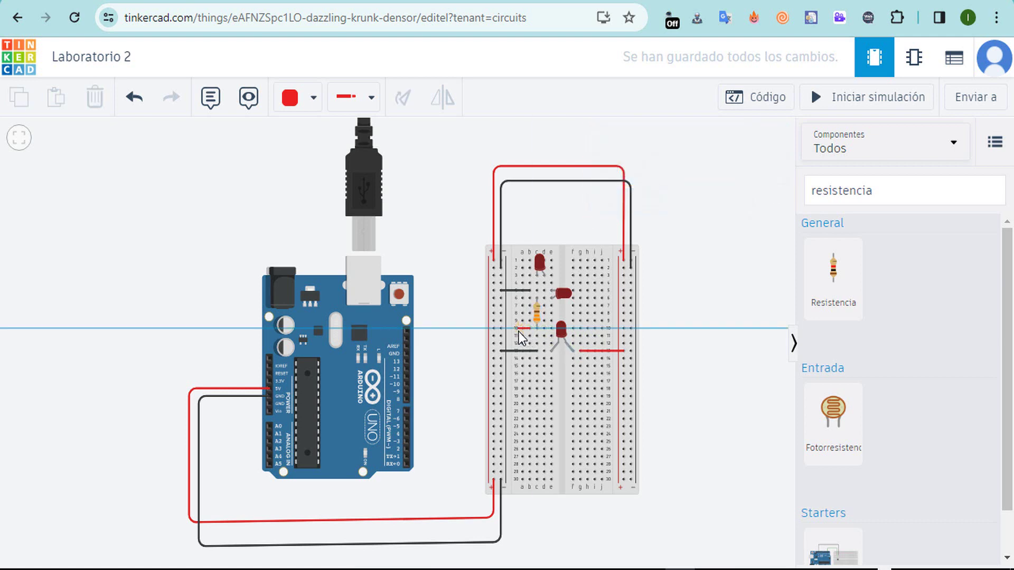
pyautogui.click(492, 329)
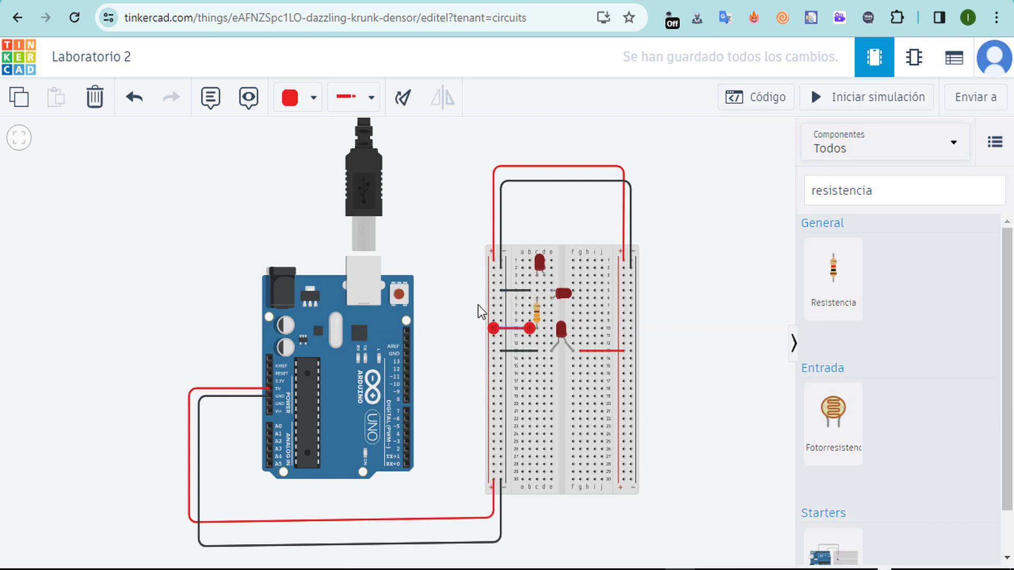
pyautogui.click(687, 318)
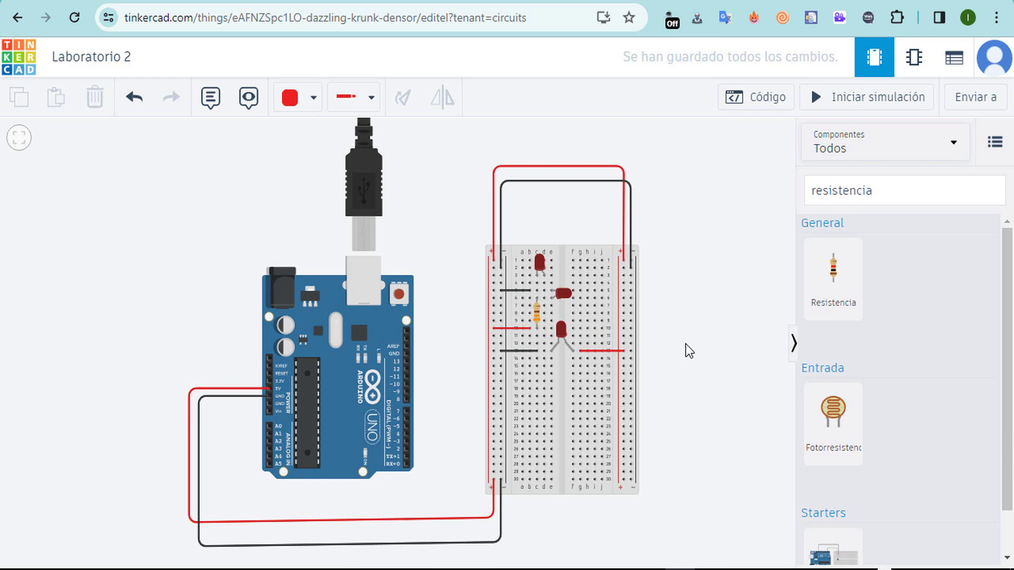
# Delete the red wire between hole g13 and the positive rail beside column j
pyautogui.click(607, 351)
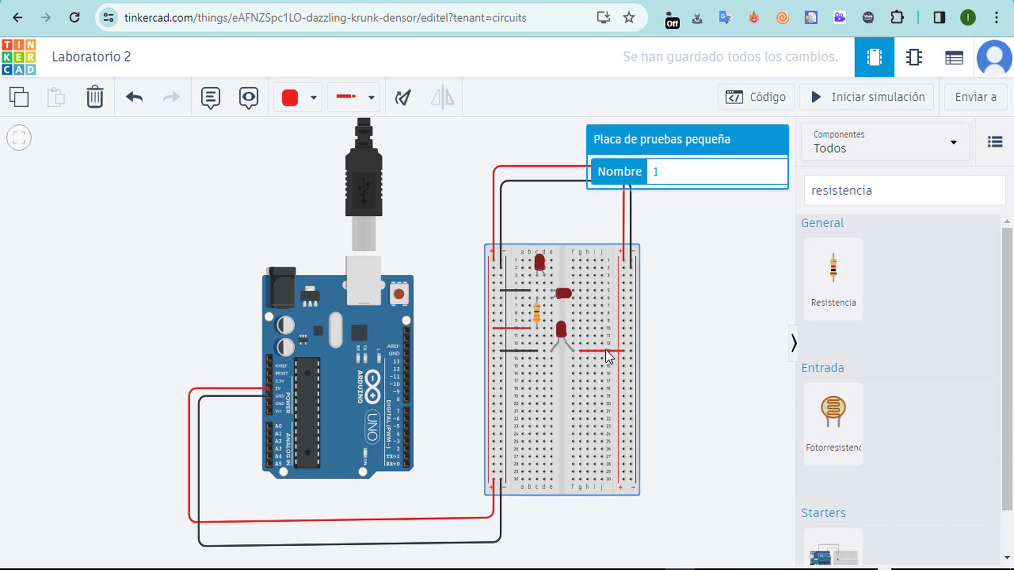
pyautogui.click(662, 344)
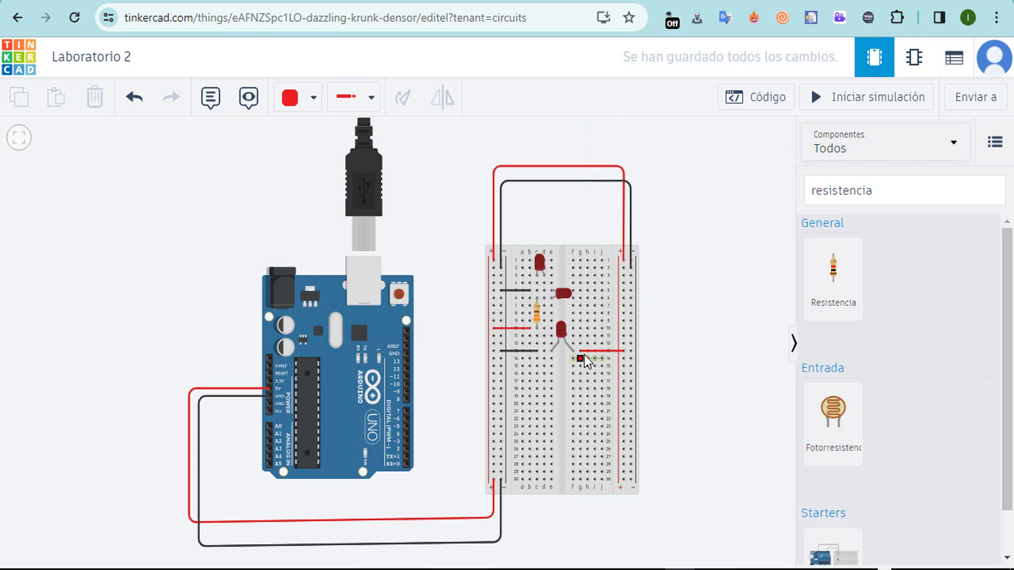
pyautogui.click(585, 351)
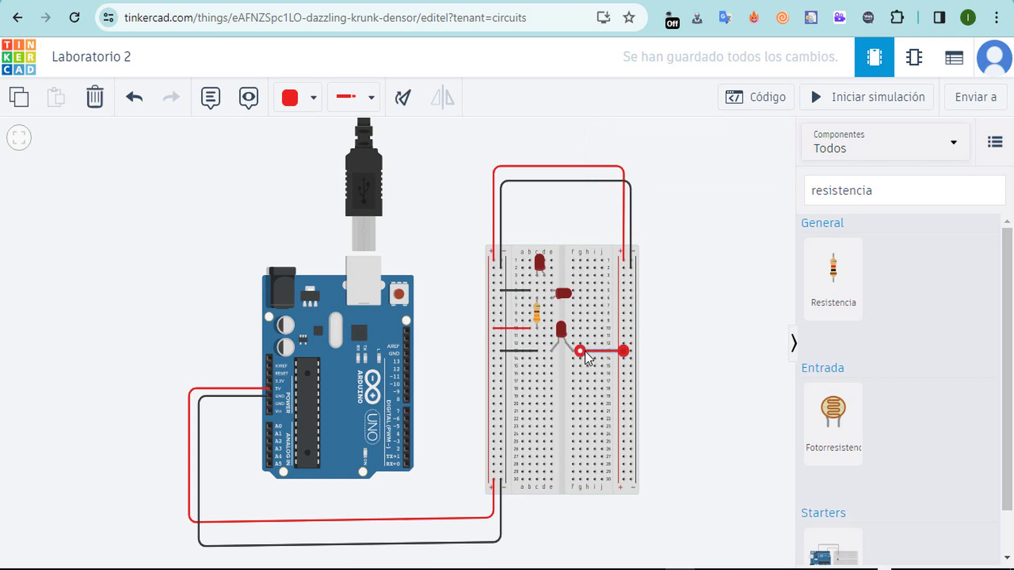
pyautogui.press('Delete')
# Add a second resistor, set it to 330 Ω, and place it in column h from row 13 to row 17
pyautogui.moveTo(846, 290); pyautogui.dragTo(713, 315)
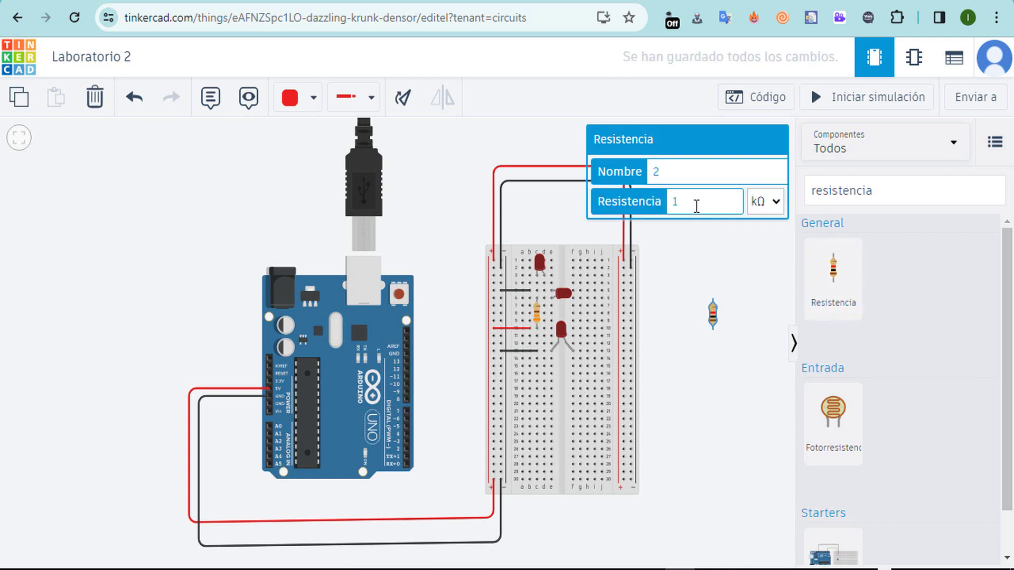
pyautogui.doubleClick(674, 202)
pyautogui.write('330')
pyautogui.click(765, 201)
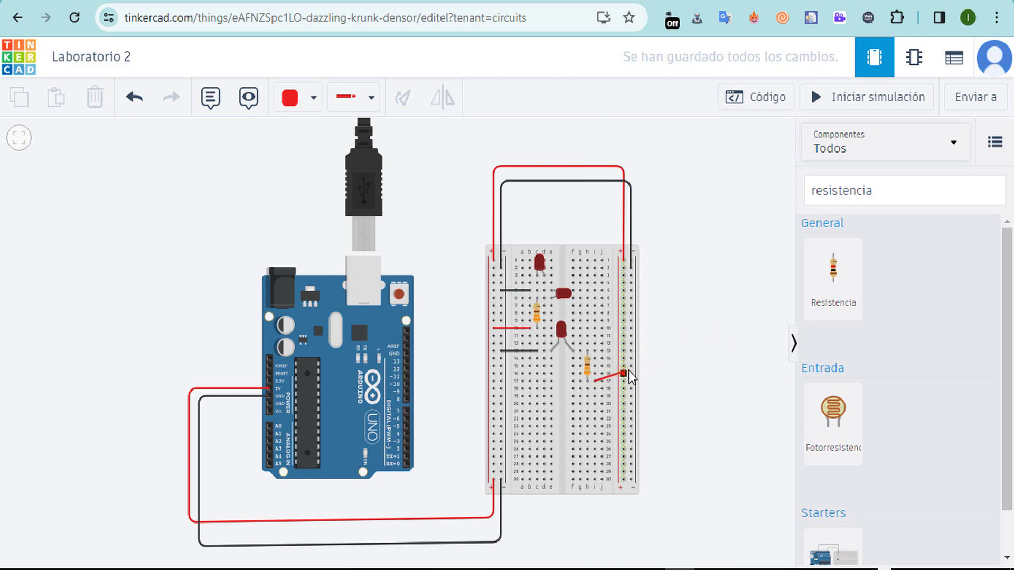
# Wire hole i17 to the positive rail beside column j with a red wire
pyautogui.click(622, 379)
pyautogui.click(624, 381)
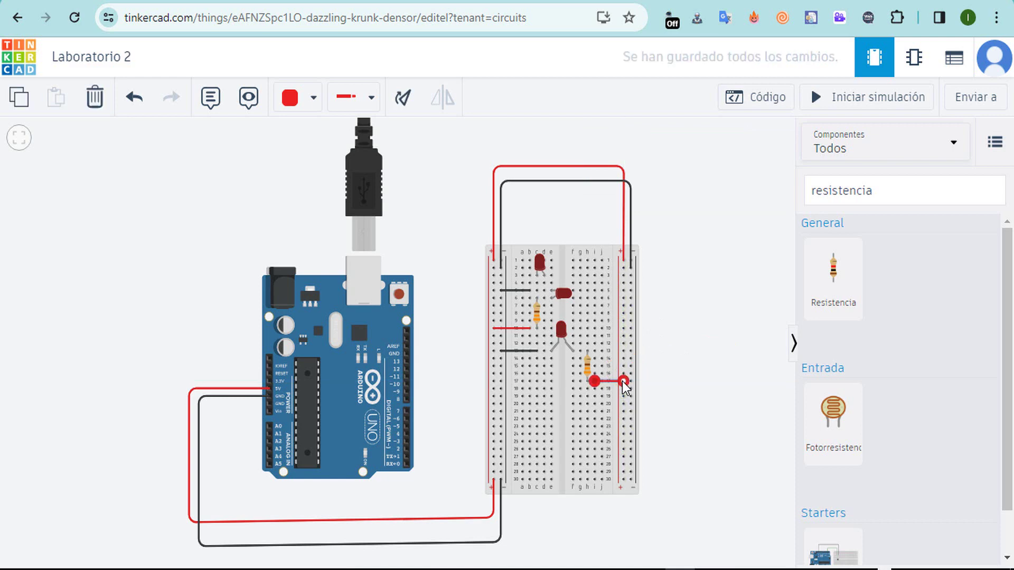
pyautogui.click(712, 360)
# Simulate the circuit with both resistors in place to check the LEDs, and stop the simulation
pyautogui.press('s')
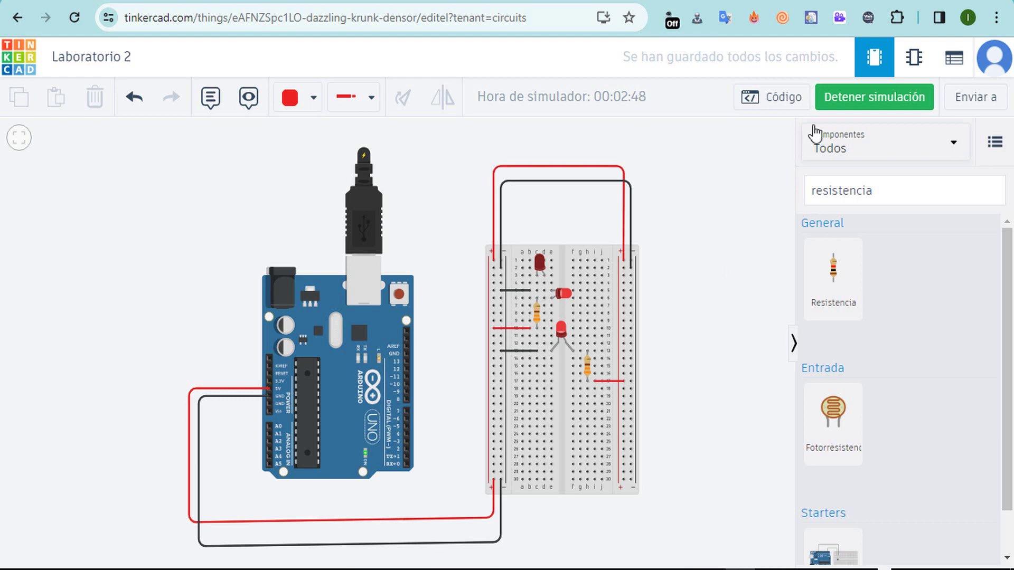
pyautogui.click(827, 106)
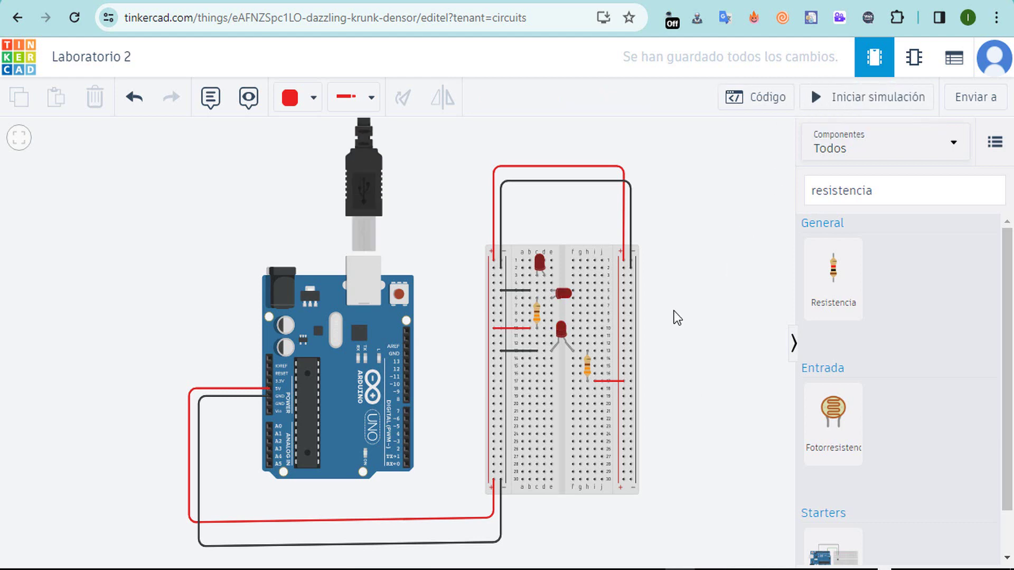